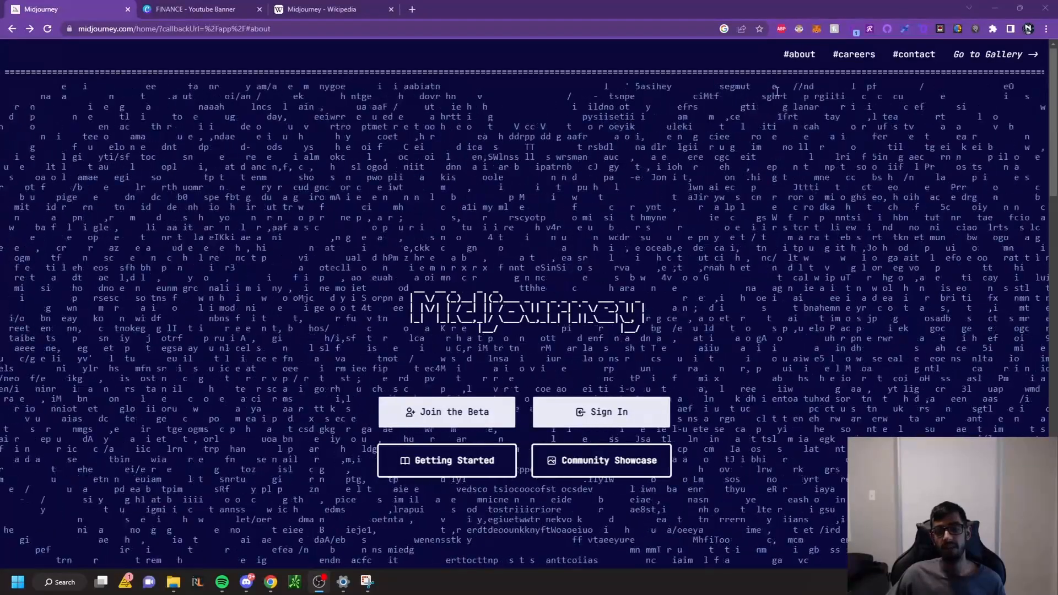
Step: Review the About section of the Midjourney website, from the team description to the Careers part, and return to the page's start
click(787, 56)
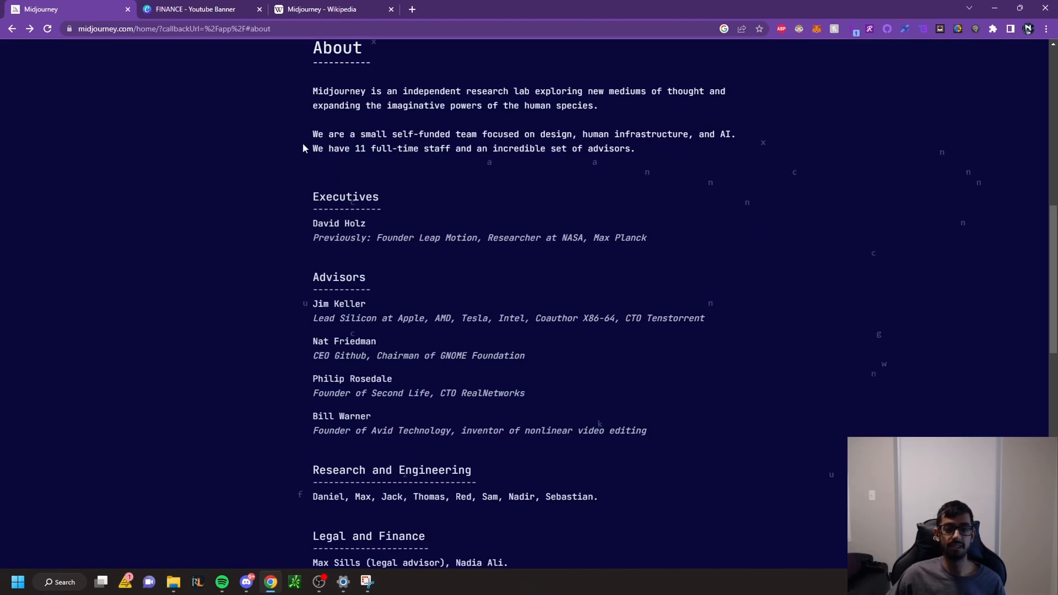
scroll(643, 282, down, 8)
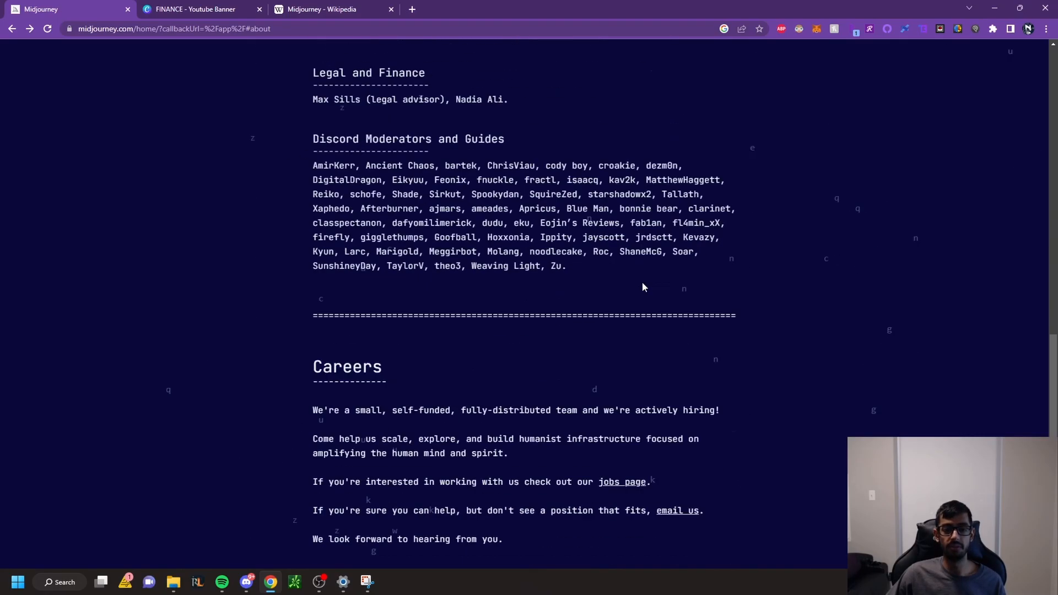
scroll(653, 282, up, 15)
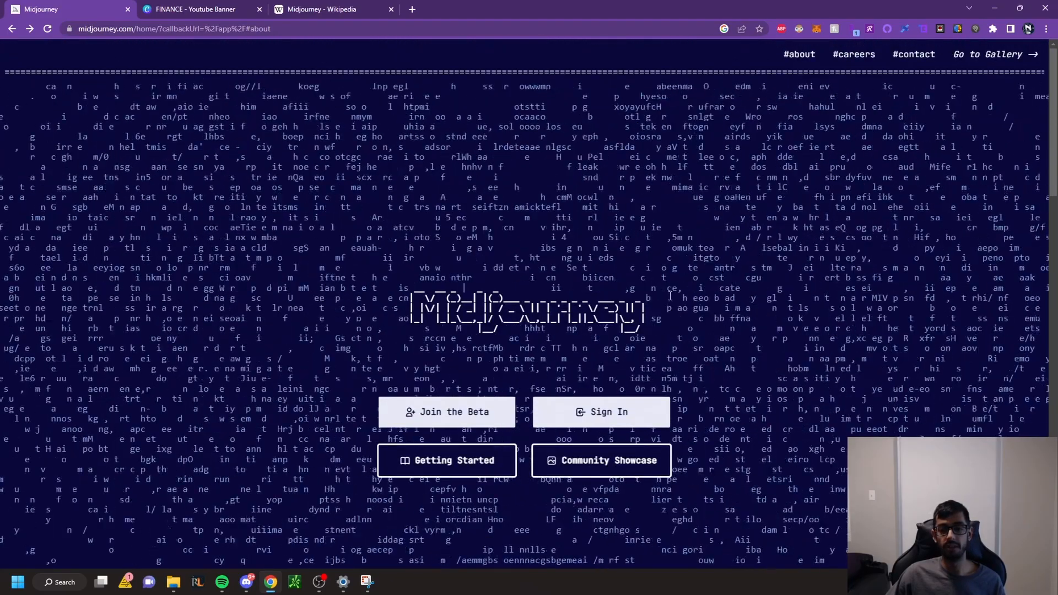
scroll(672, 283, down, 2)
scroll(690, 283, up, 2)
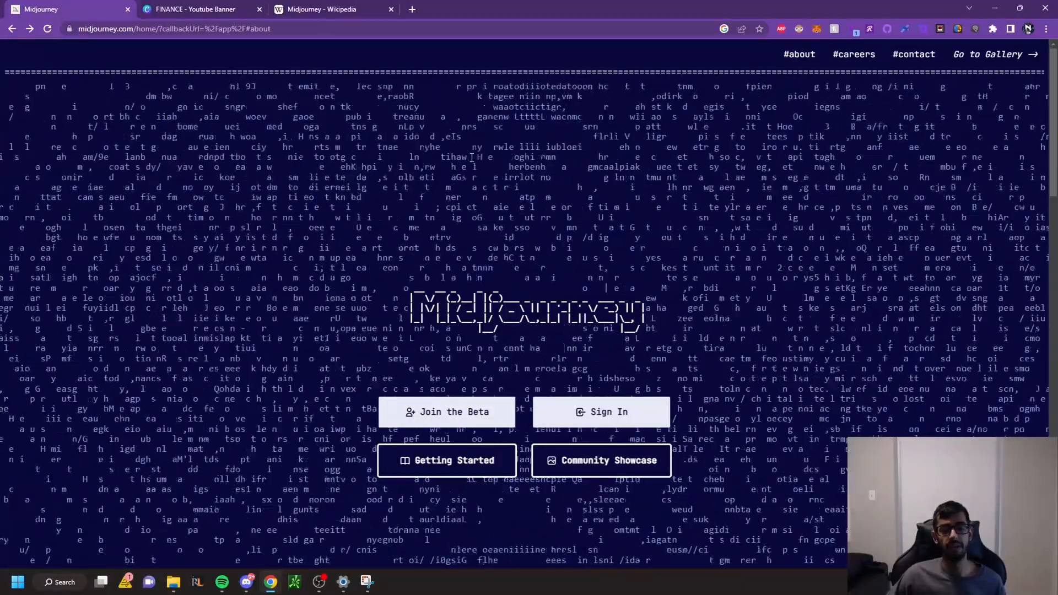
Step: Read the Wikipedia article on Midjourney through its History, Functionality and Uses sections, and return to the Midjourney website
click(308, 9)
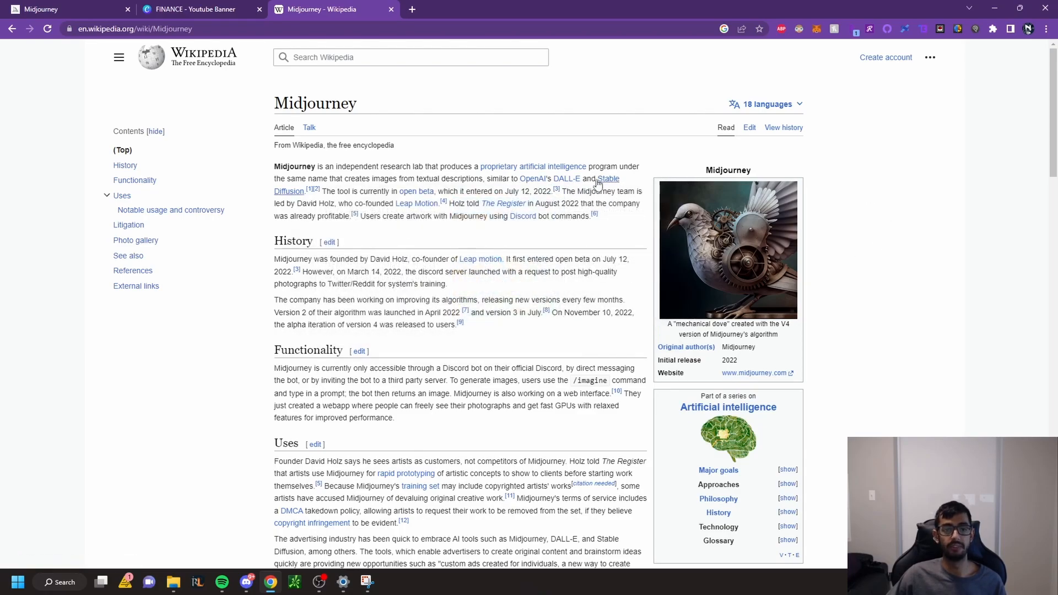
mouse_move(568, 187)
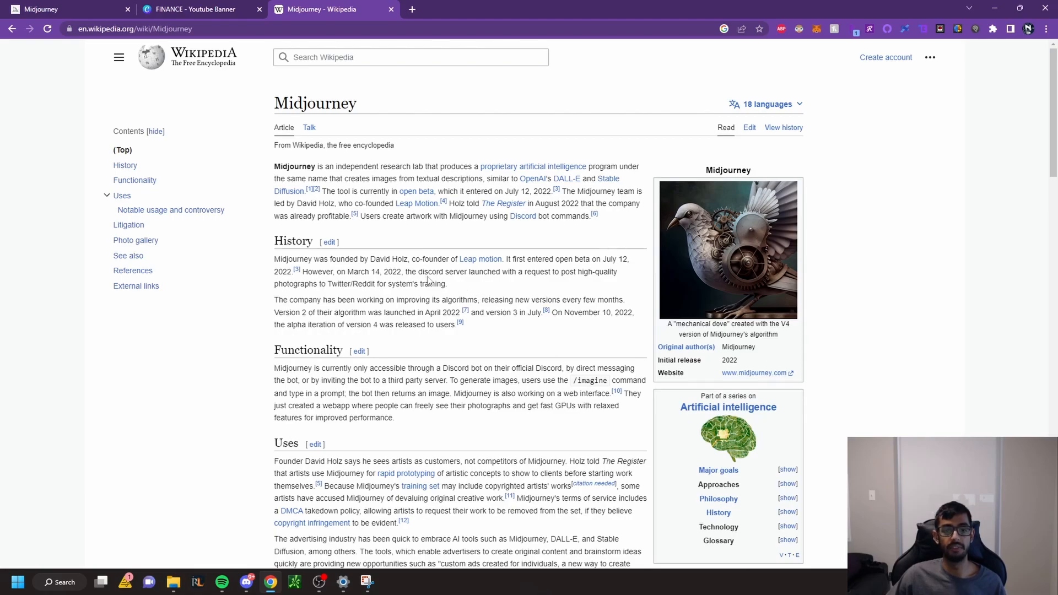
scroll(405, 262, down, 3)
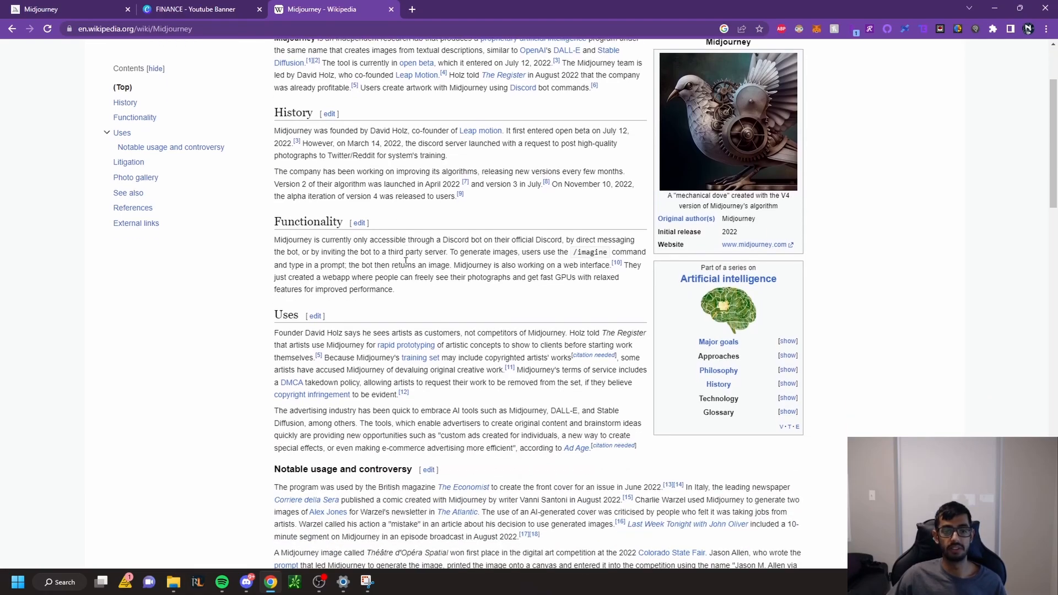
scroll(457, 267, down, 3)
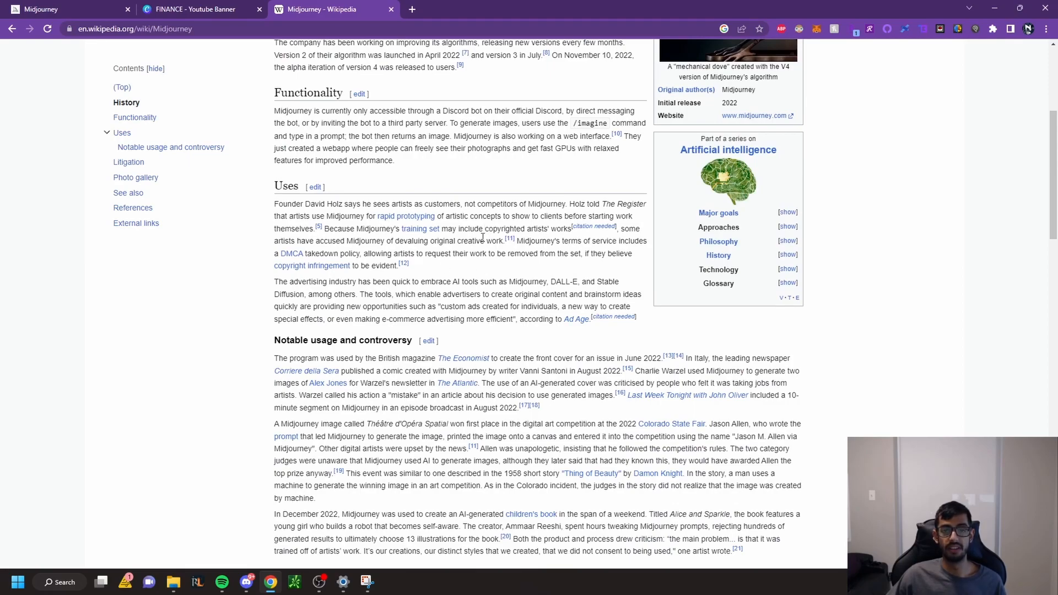
scroll(489, 259, down, 3)
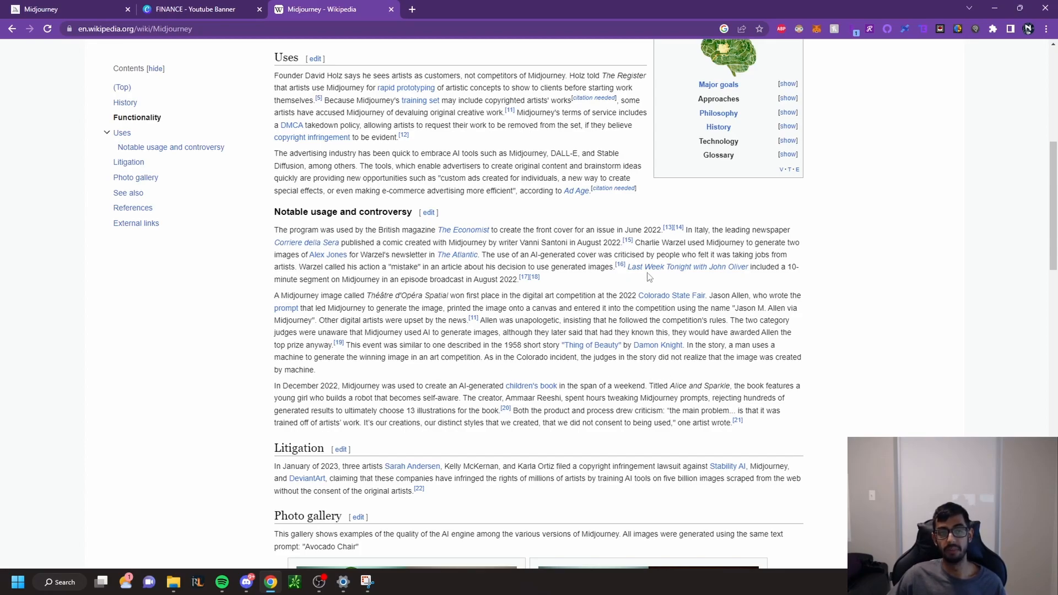
click(62, 9)
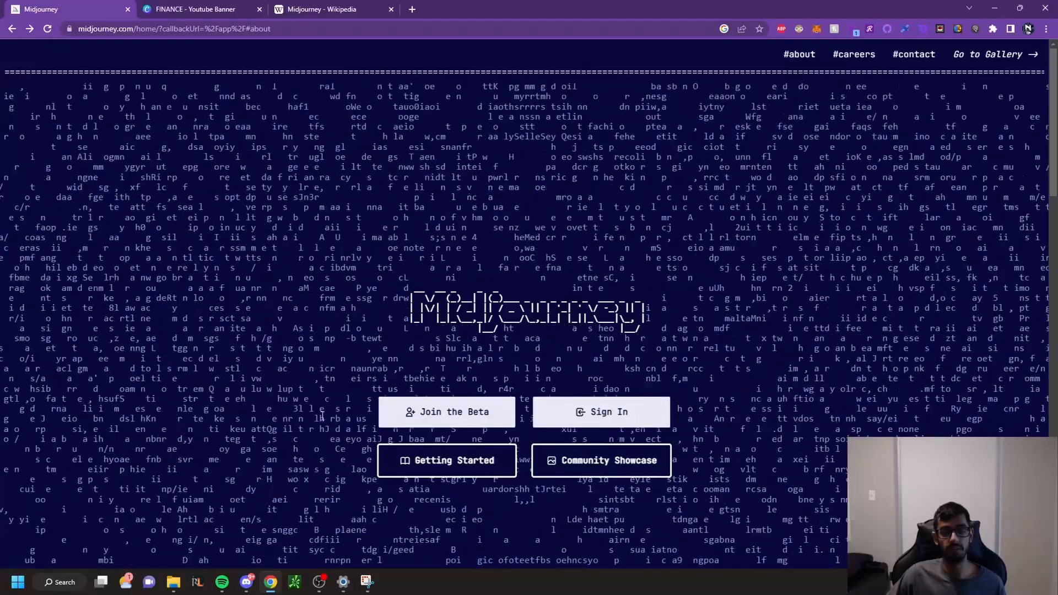
Step: Switch to Discord and submit the /imagine prompt "ultra realistic 4k image of a programmer coding AI to automate software" in Midjourney's newbies-1 channel
click(252, 586)
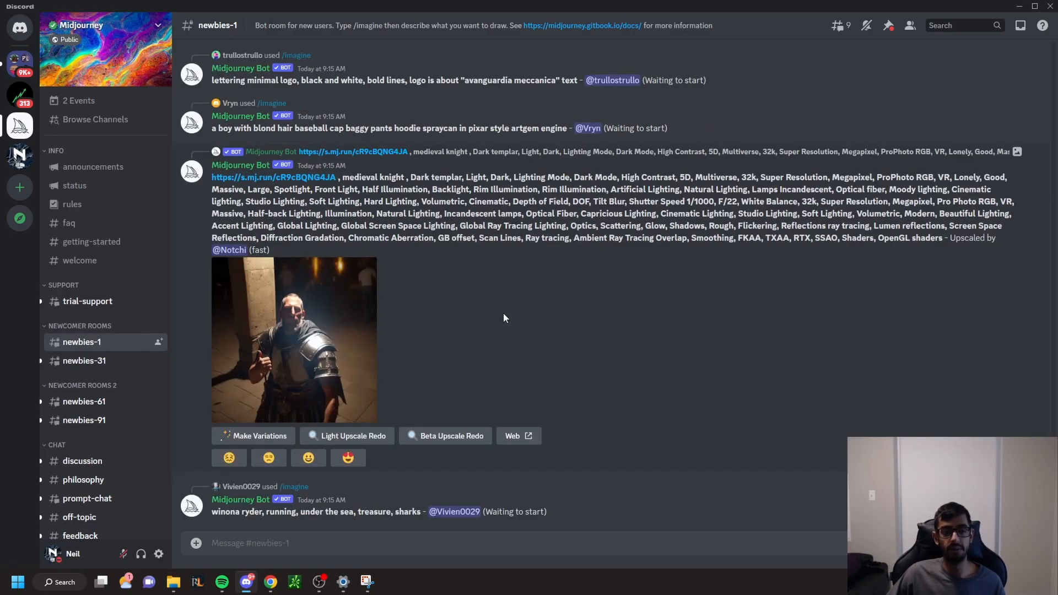
mouse_move(102, 350)
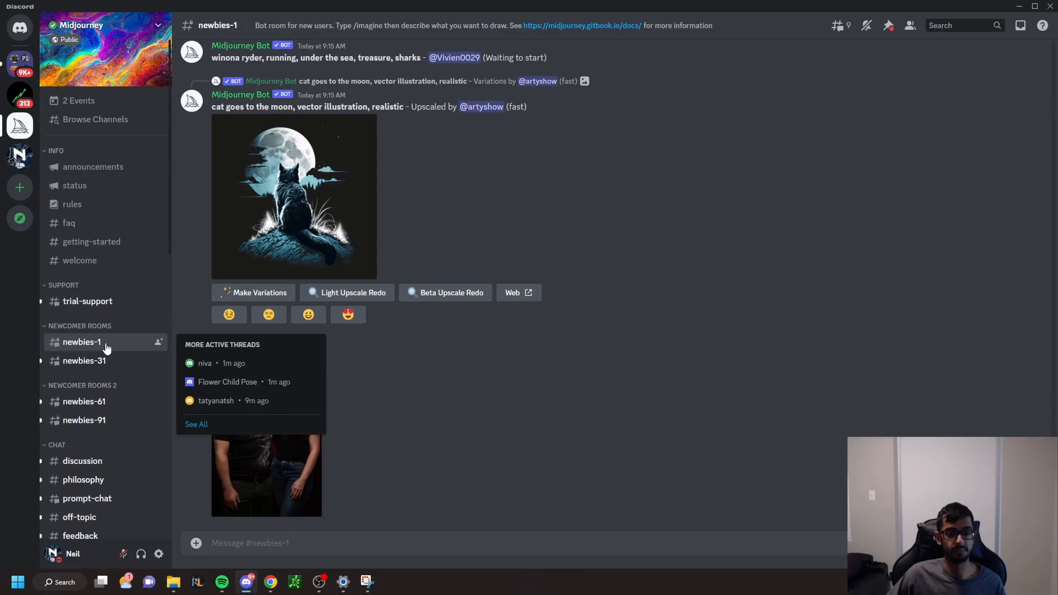
mouse_move(110, 417)
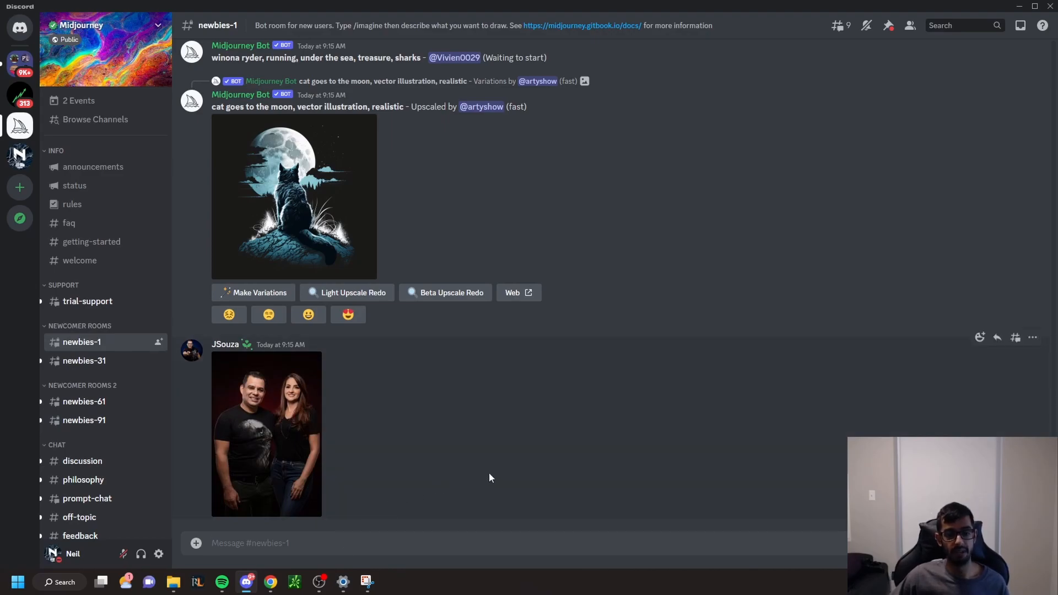
text(/IMAGINE)
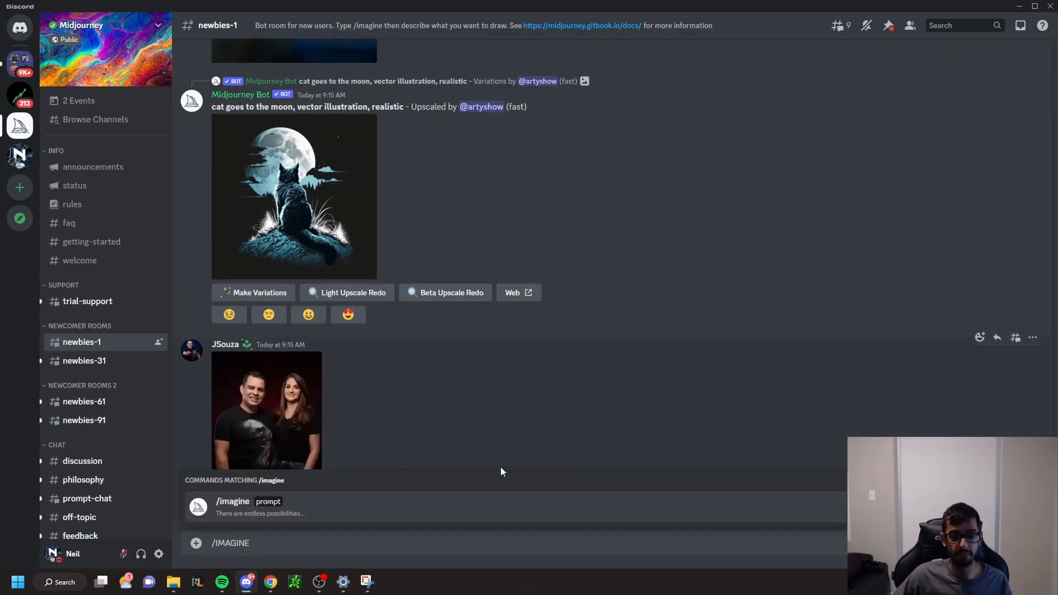
click(360, 507)
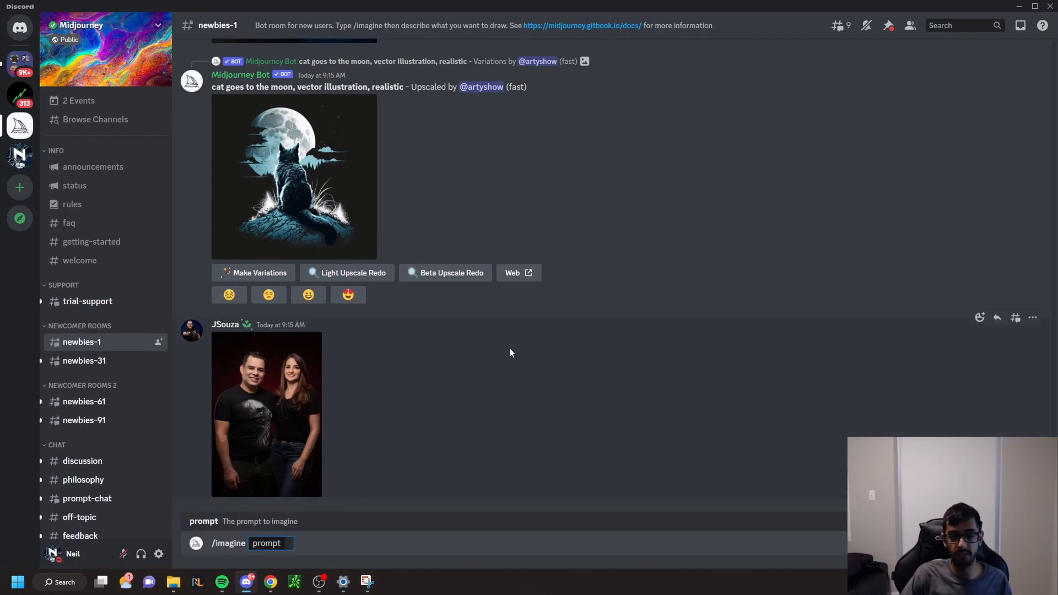
text(ultra real)
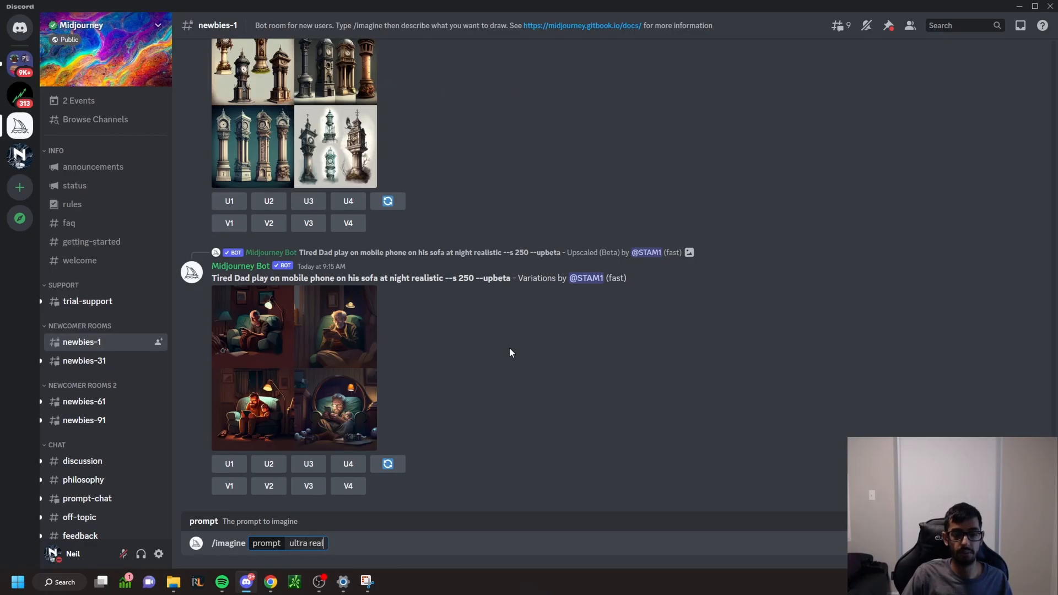
text(istic 4k im)
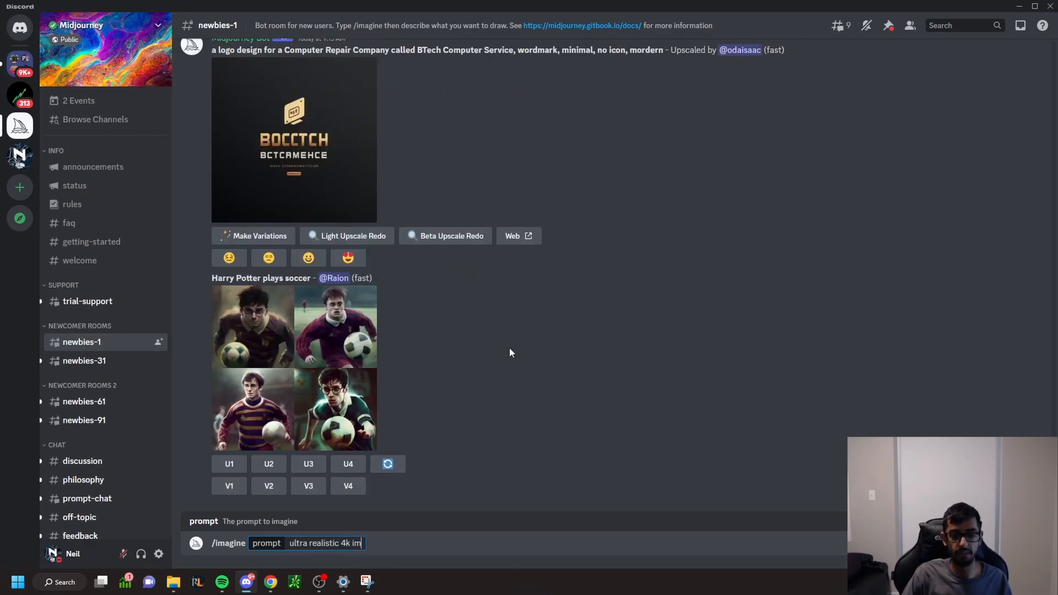
text(age of a pro)
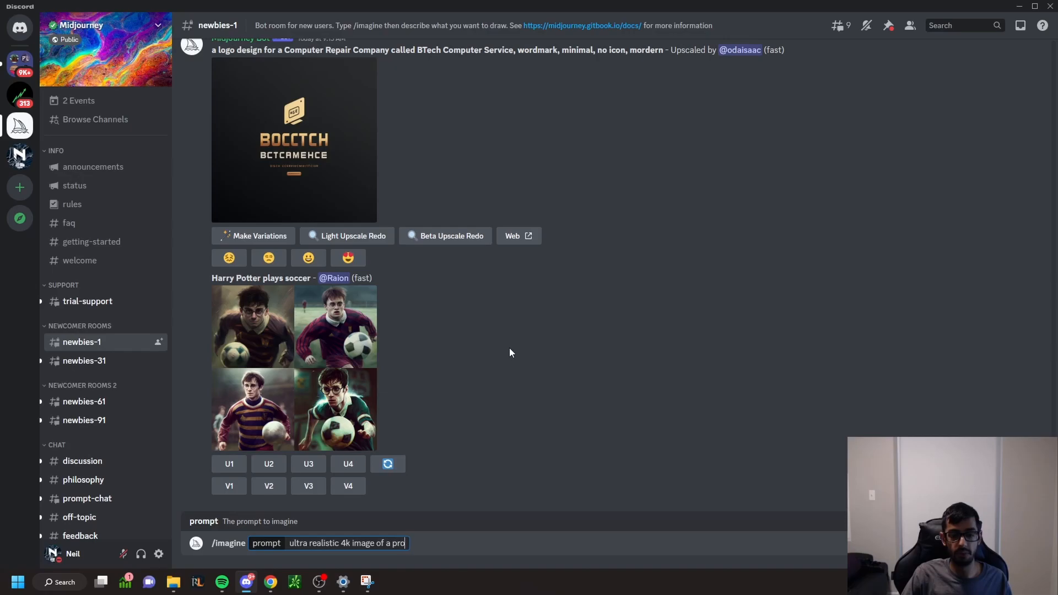
text(grammer coding)
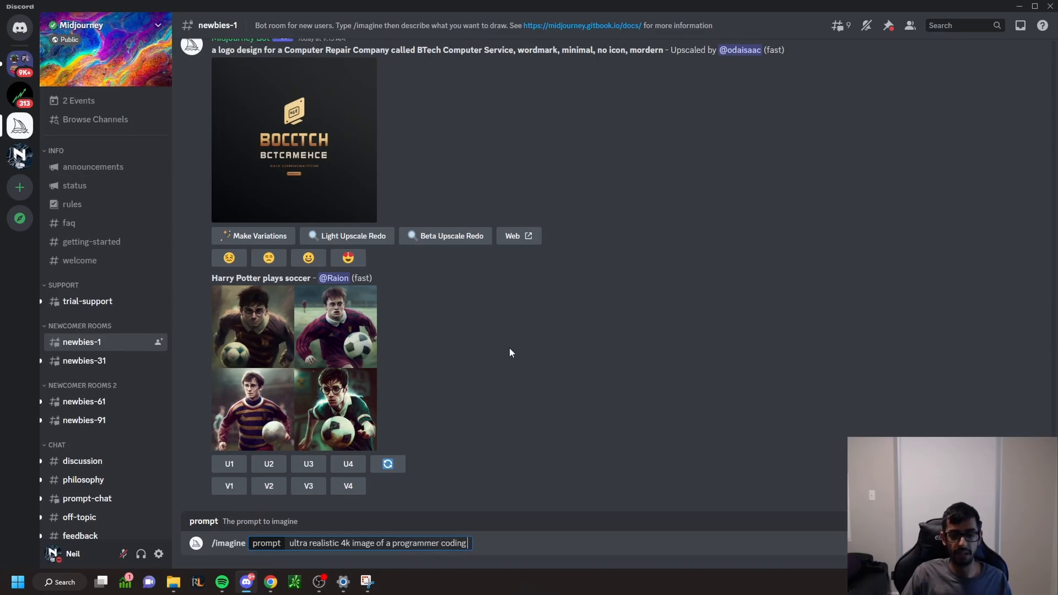
text( AI to aut)
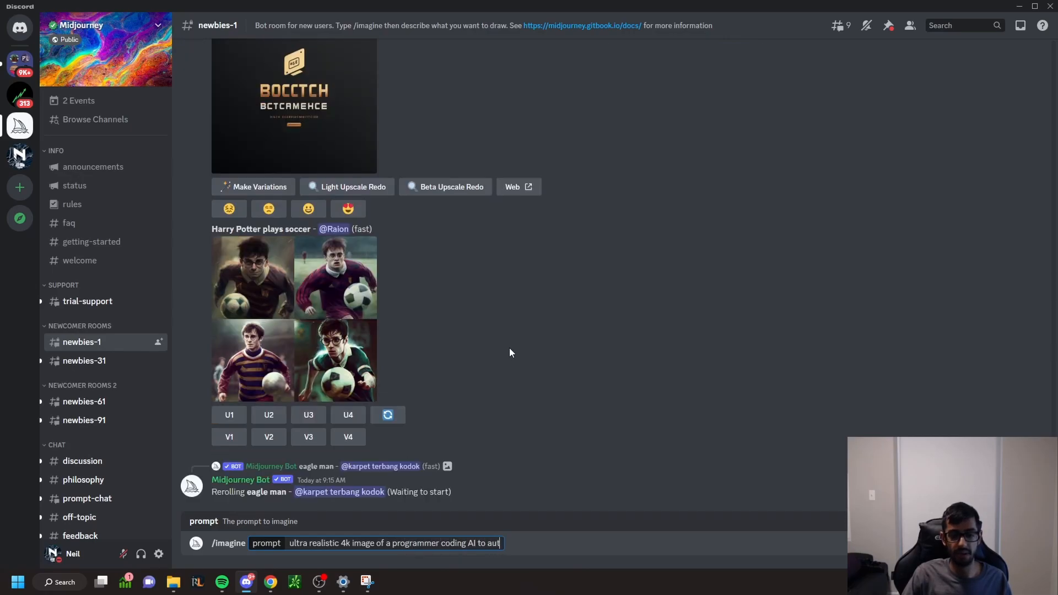
text(omate software)
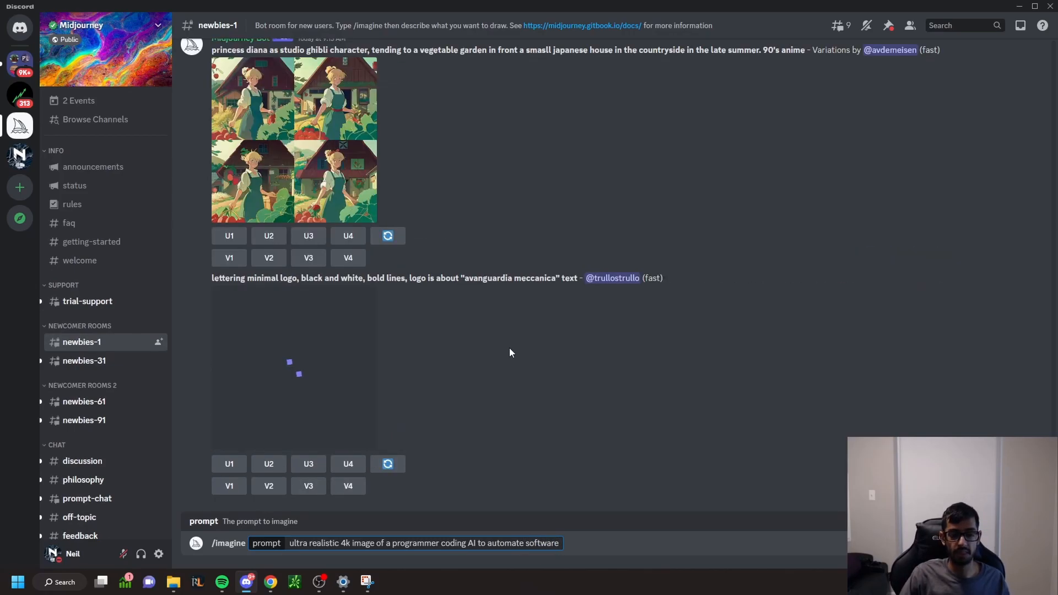
key(Return)
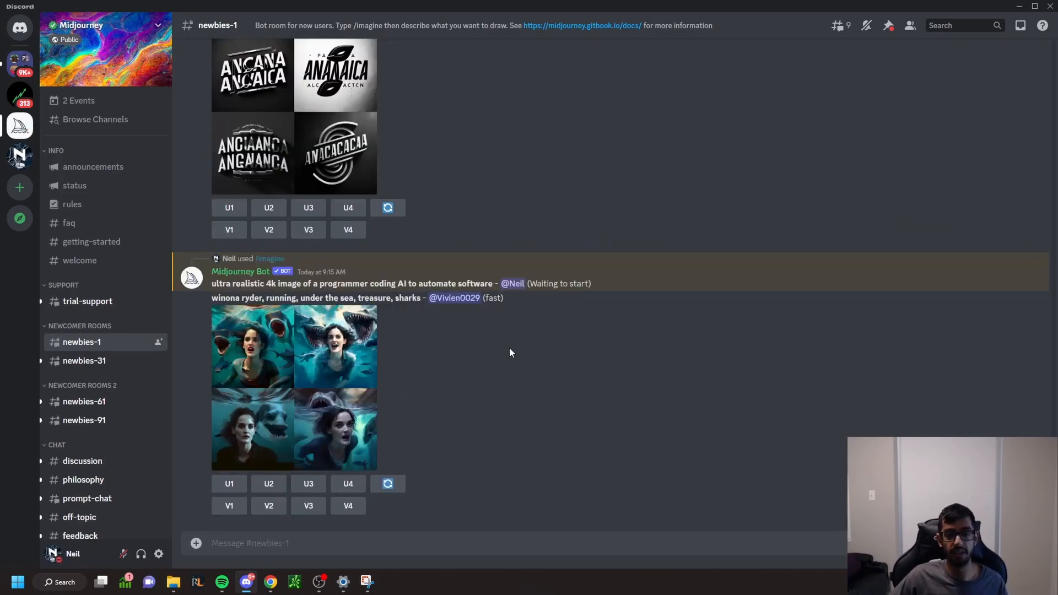
scroll(570, 294, up, 3)
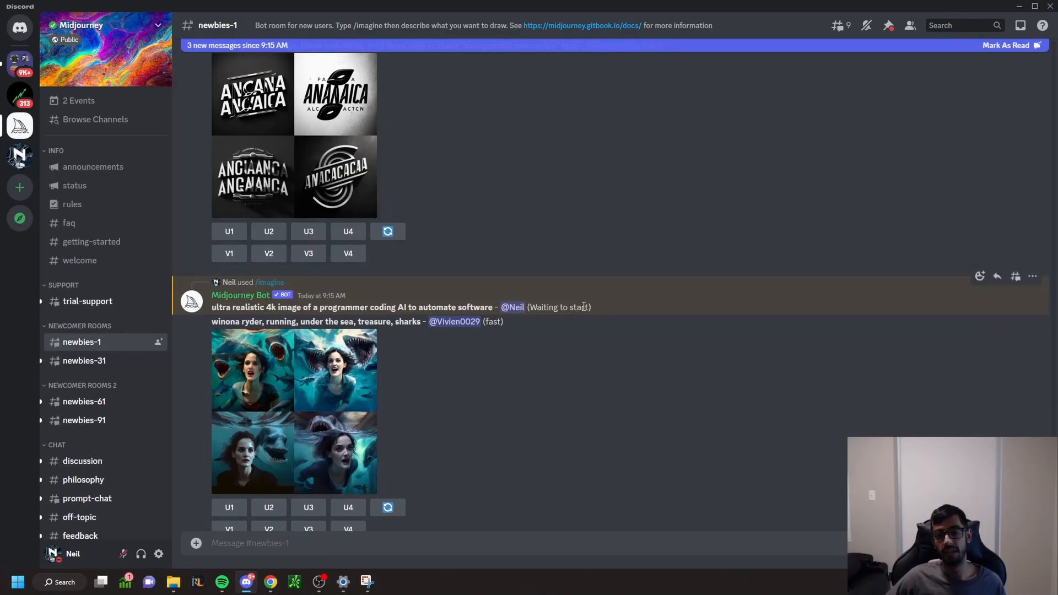
scroll(585, 309, down, 1)
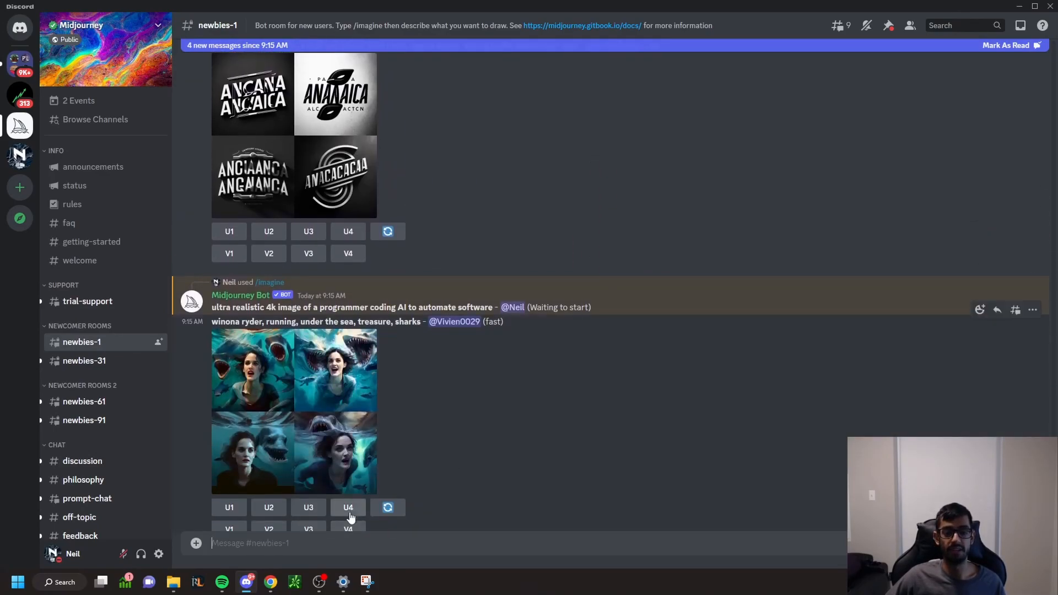
Step: Switch to the blank FINANCE banner in Canva and look through its templates, elements, uploads, text, backgrounds, projects and apps
click(271, 583)
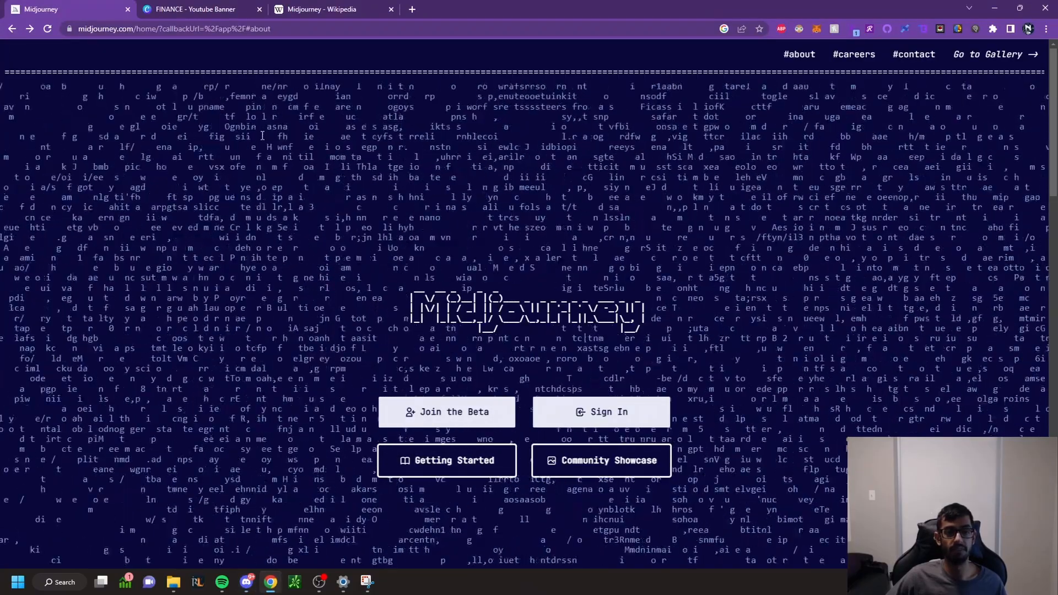
click(210, 10)
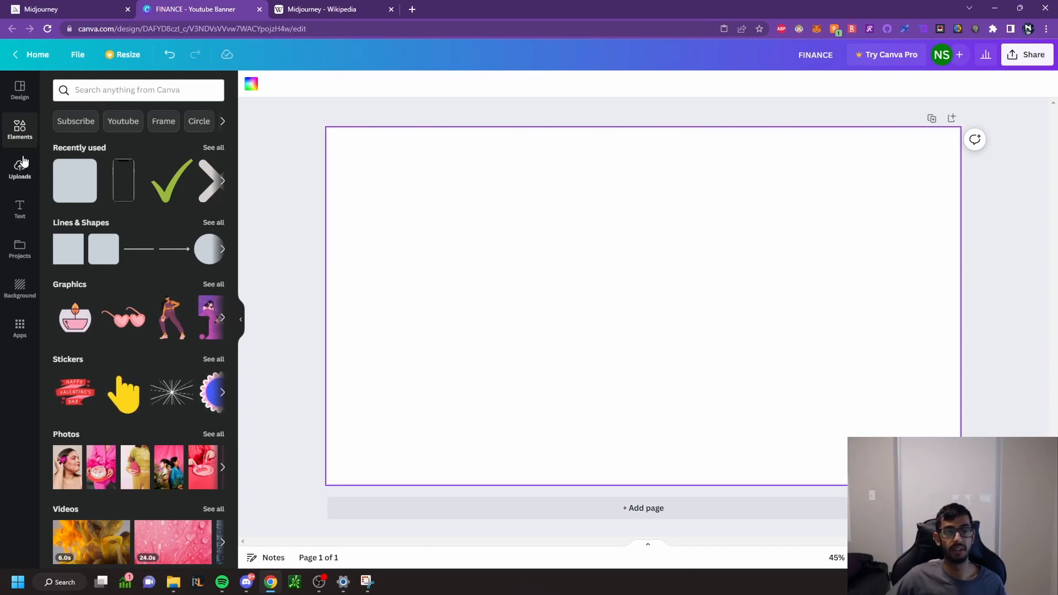
click(20, 89)
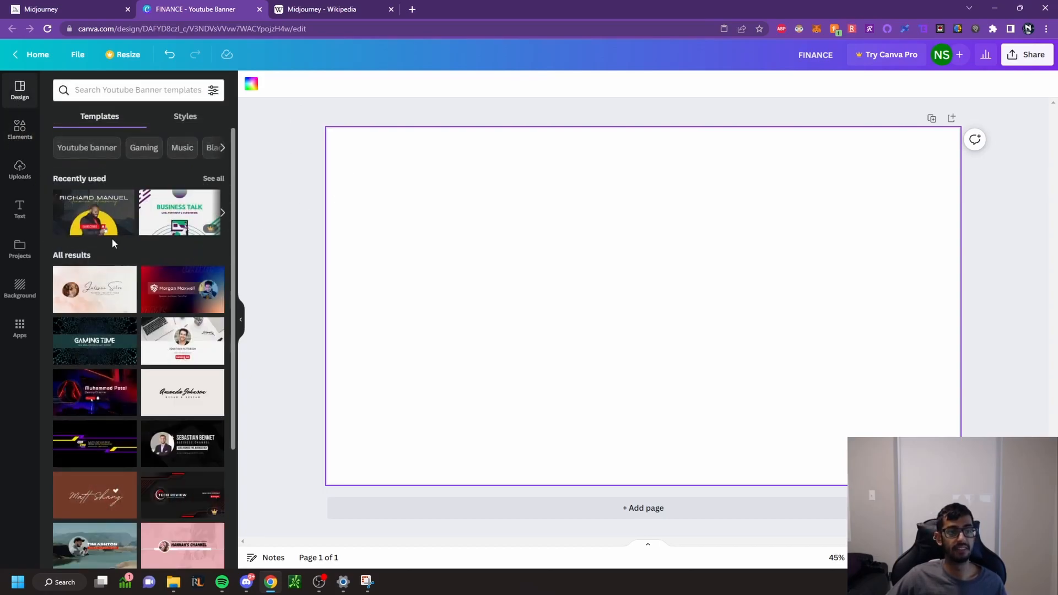
click(19, 130)
click(20, 172)
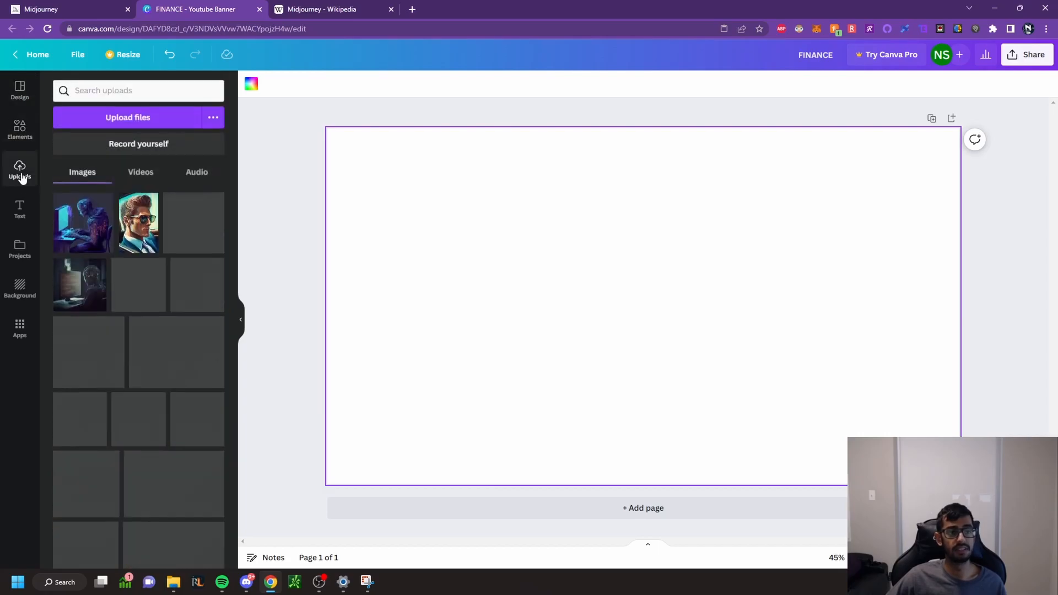
click(23, 210)
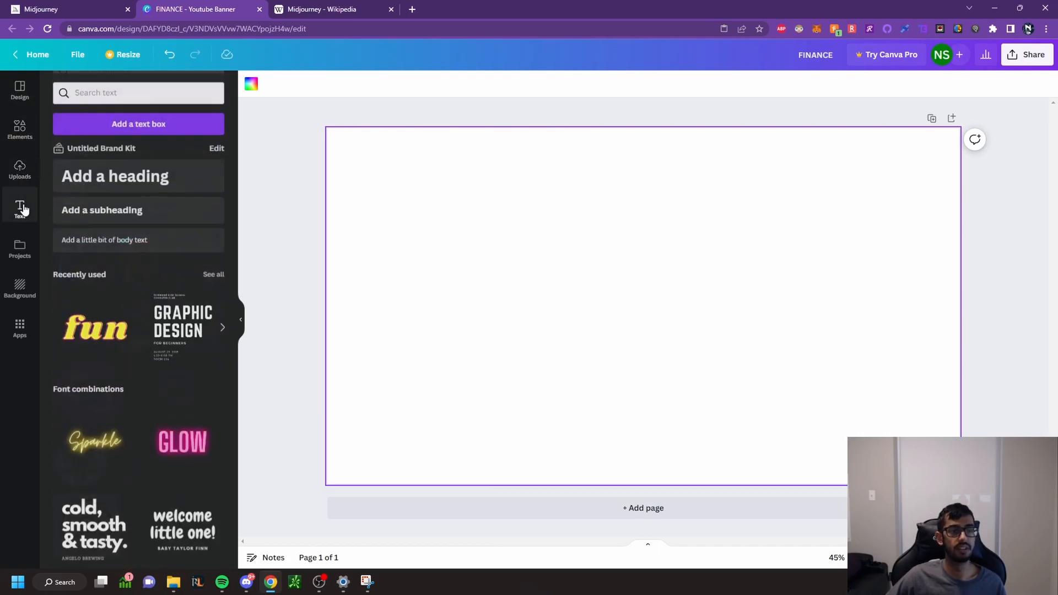
click(19, 289)
click(19, 246)
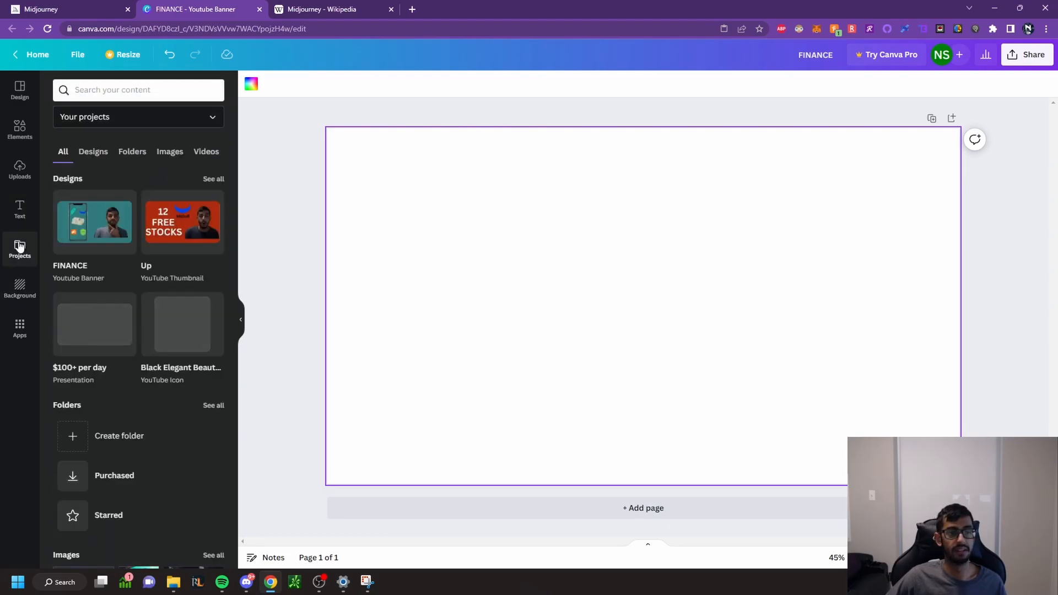
click(20, 329)
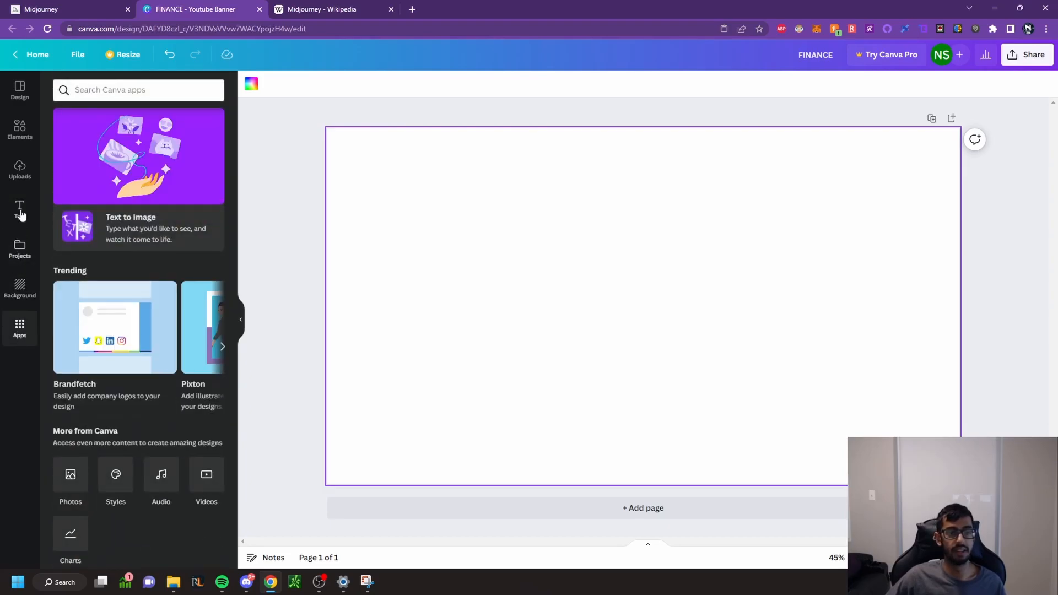
click(20, 89)
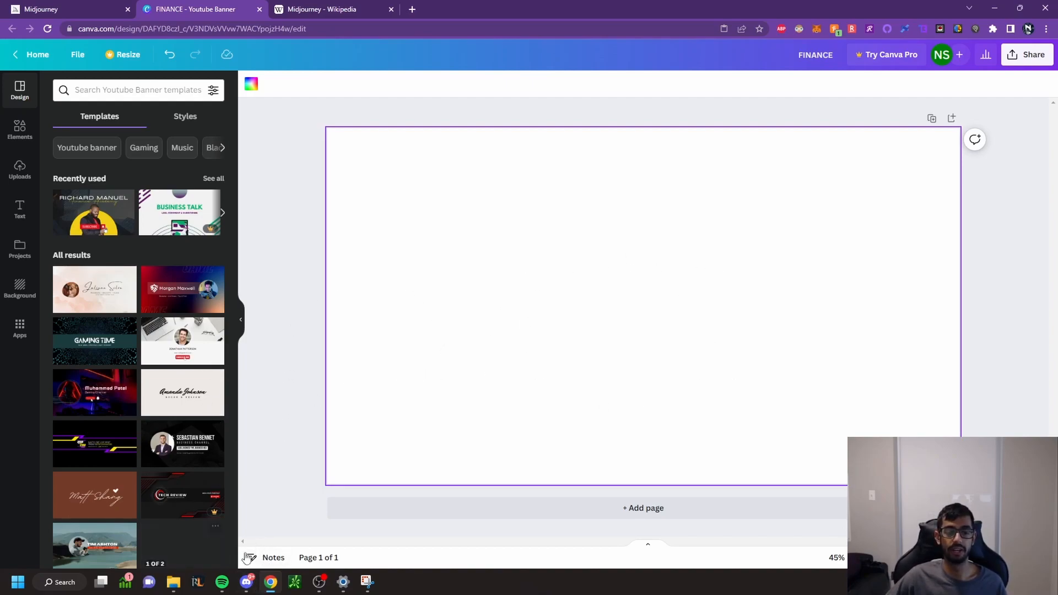
Step: Switch back to Discord, find the four-image result of the programmer prompt in newbies-1 and enlarge it
click(254, 586)
scroll(538, 359, down, 15)
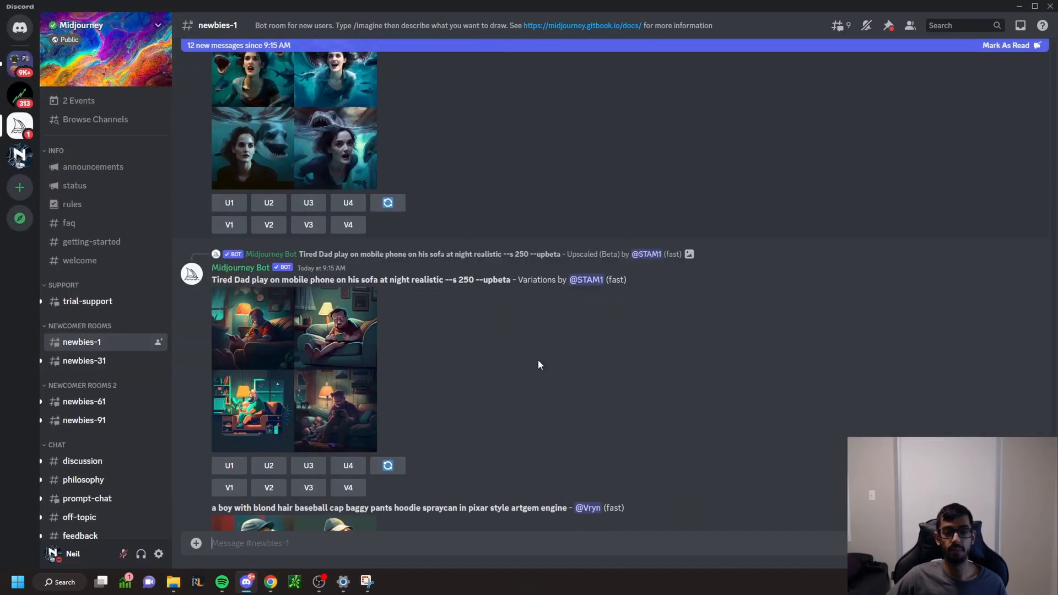
scroll(540, 358, up, 5)
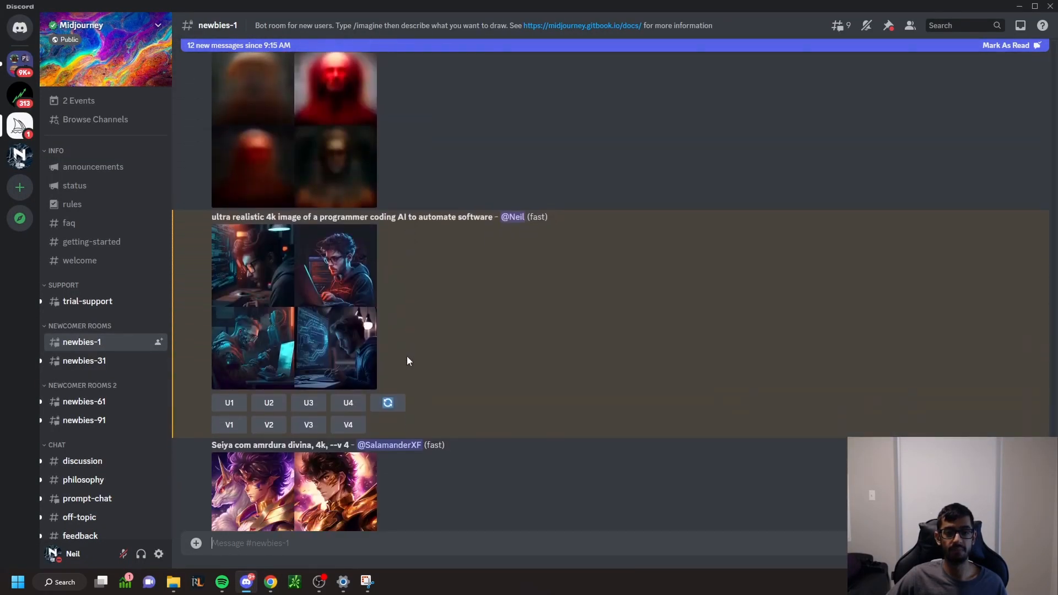
click(313, 306)
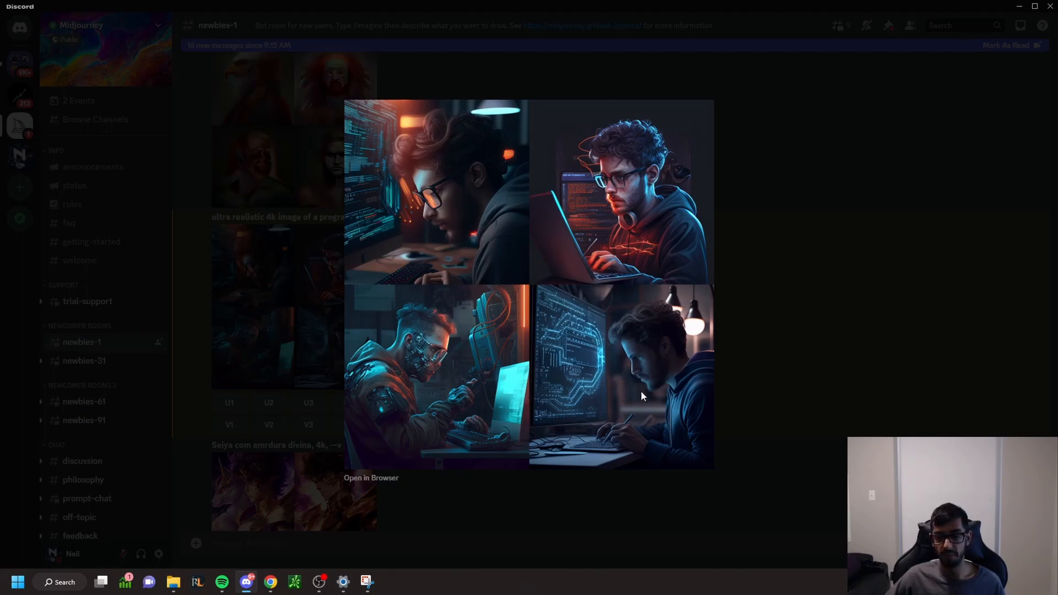
Step: Close the enlarged programmer result and request an upscale of its fourth image
click(863, 340)
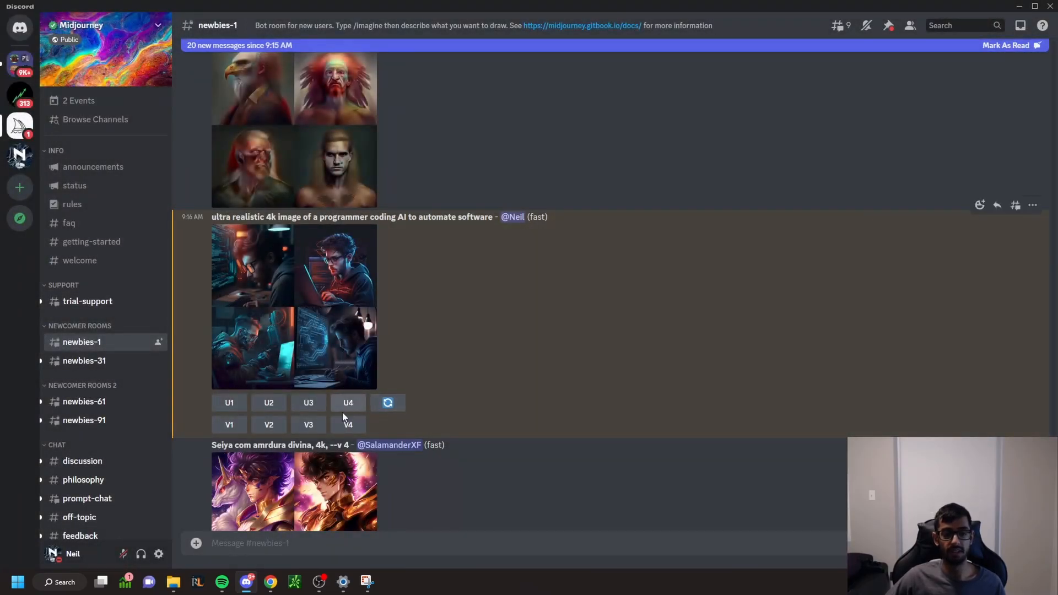
click(351, 409)
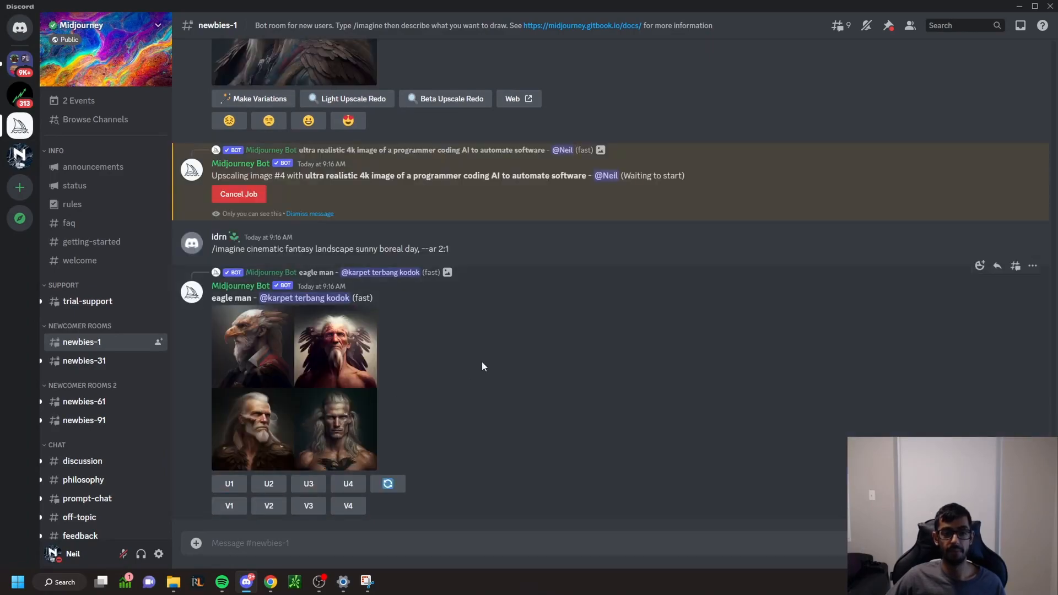
Step: Browse other members' recent results in newbies-1, enlarging the striped-carpet bedroom and beach volleyball images
scroll(539, 312, up, 5)
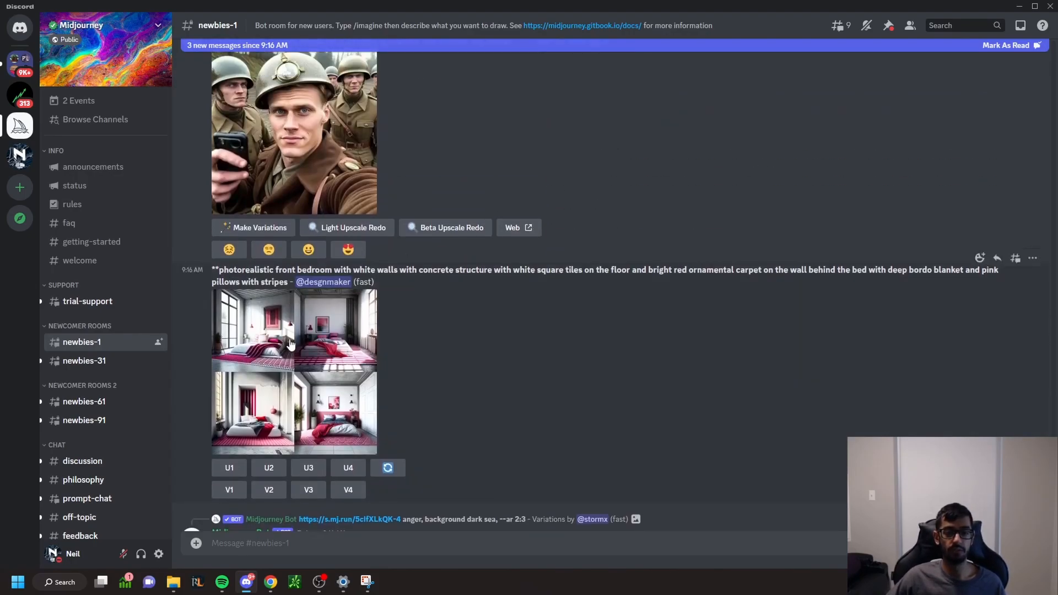
click(276, 342)
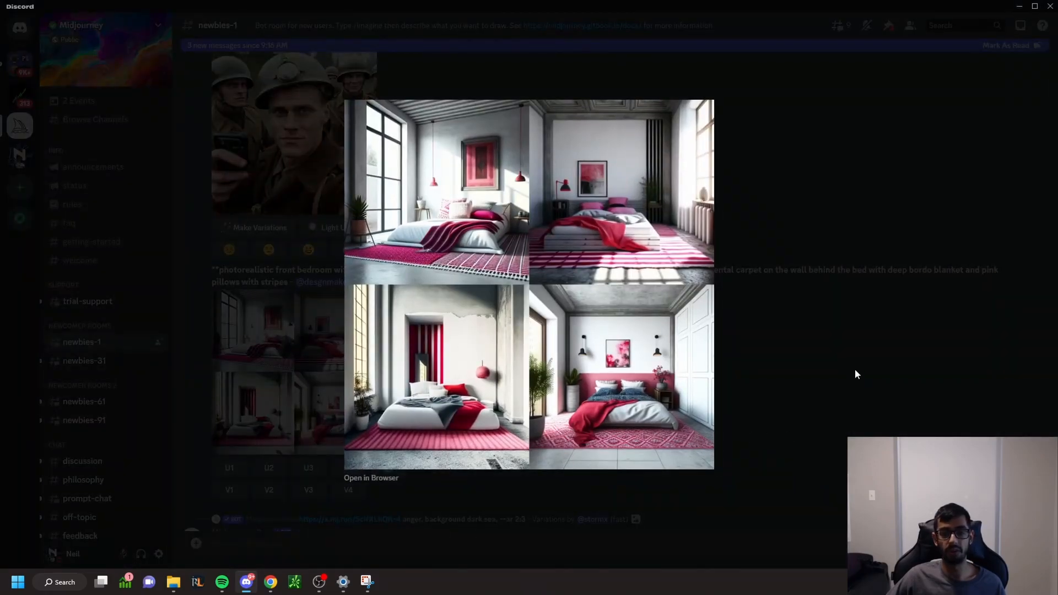
click(855, 374)
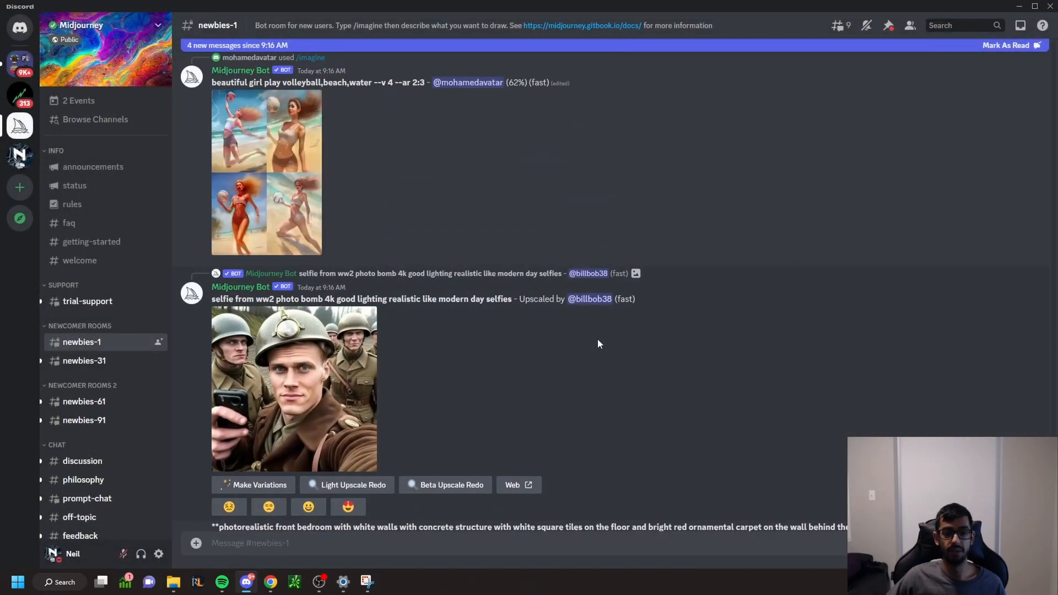
scroll(531, 345, up, 3)
scroll(483, 337, up, 3)
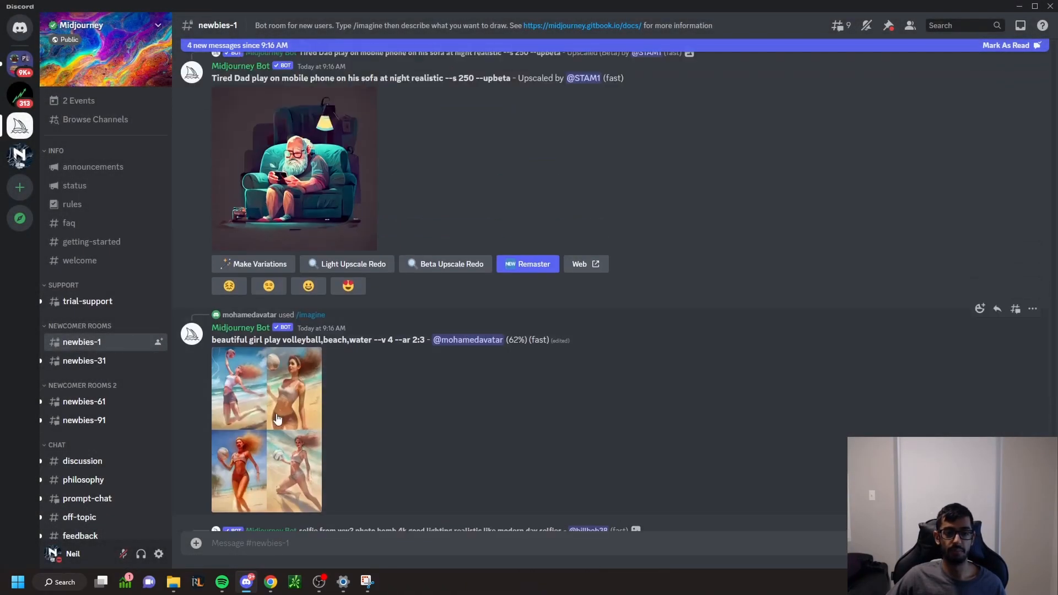
click(283, 413)
click(795, 355)
scroll(687, 322, up, 15)
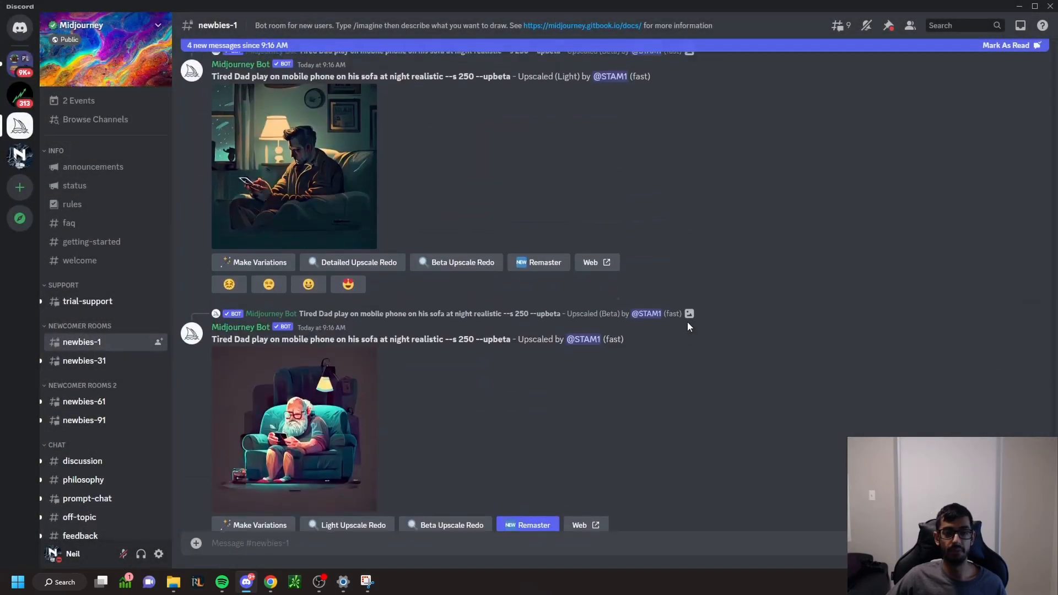
Step: Look through the latest messages in newbies-1 for the upscaled programmer image
scroll(687, 321, down, 10)
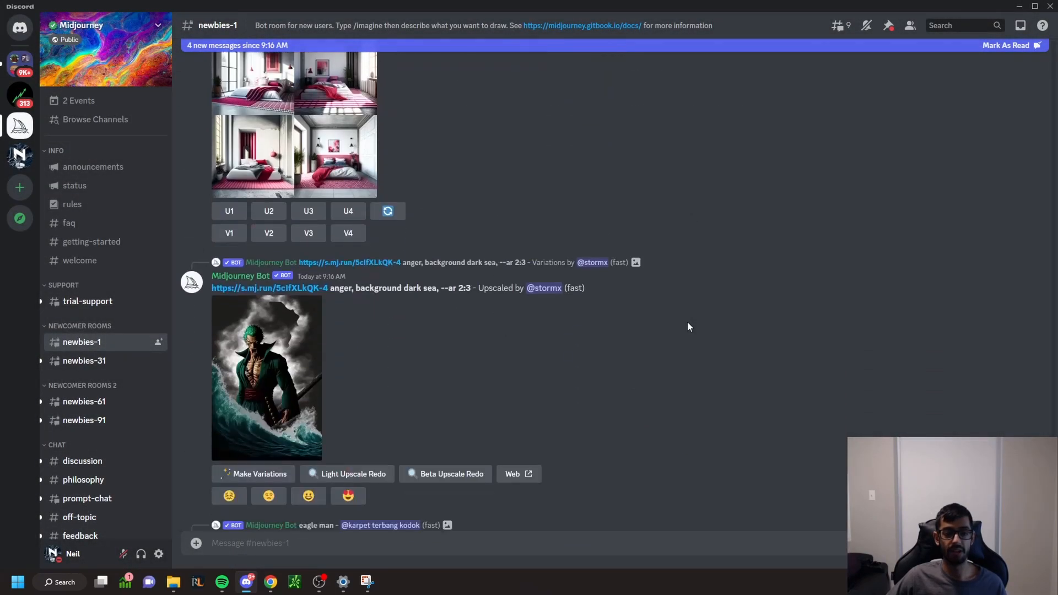
scroll(679, 313, down, 13)
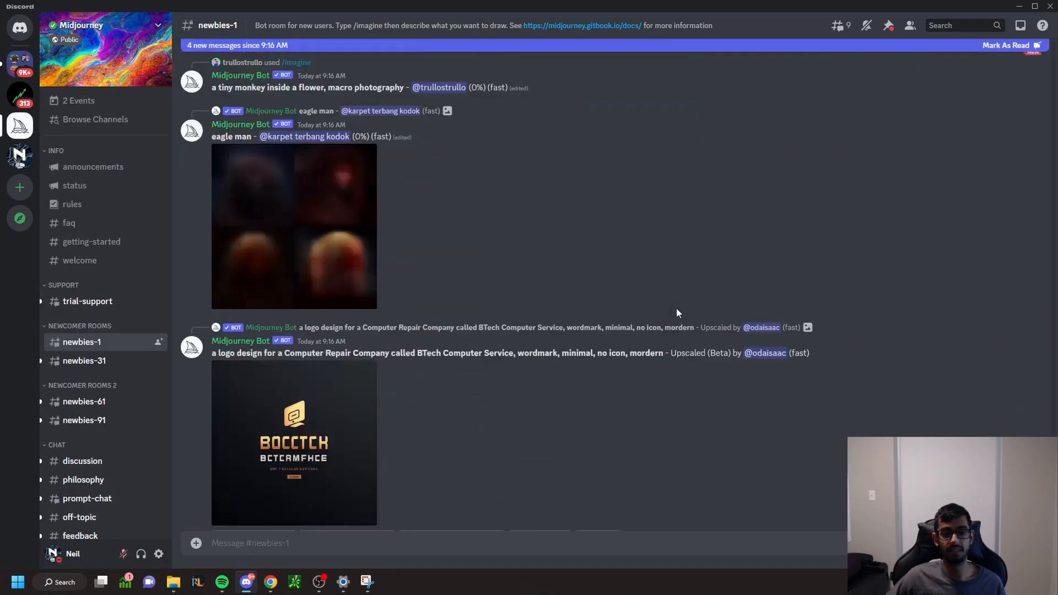
scroll(678, 322, up, 2)
scroll(696, 346, up, 3)
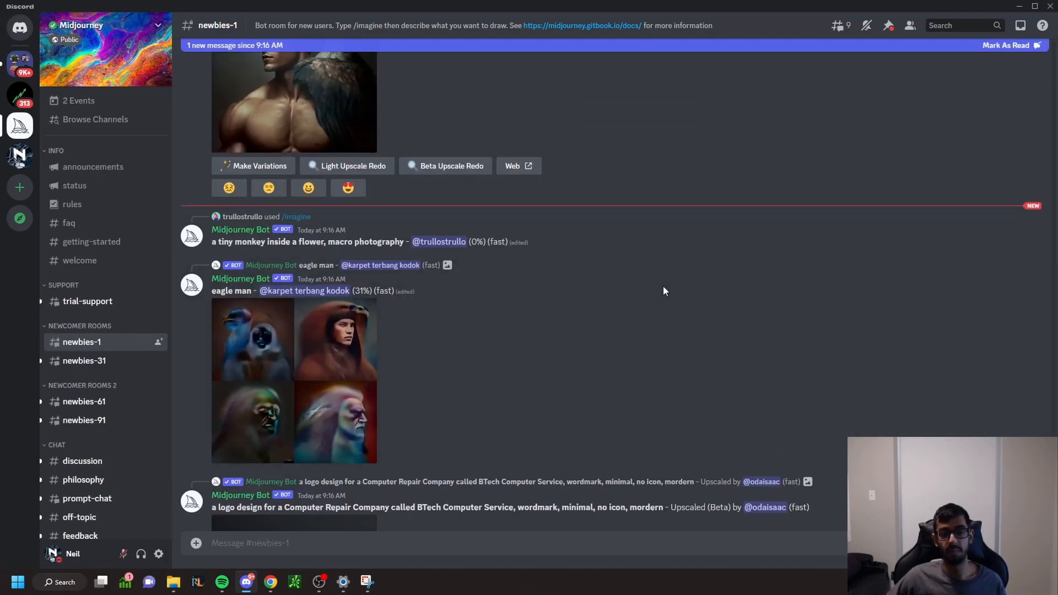
scroll(645, 277, down, 8)
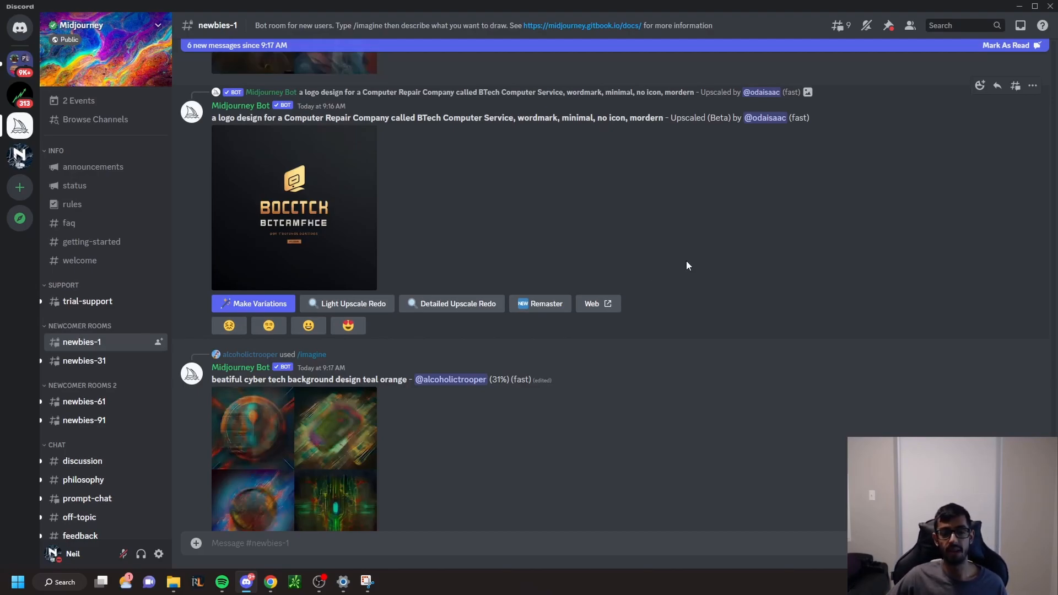
scroll(684, 260, down, 15)
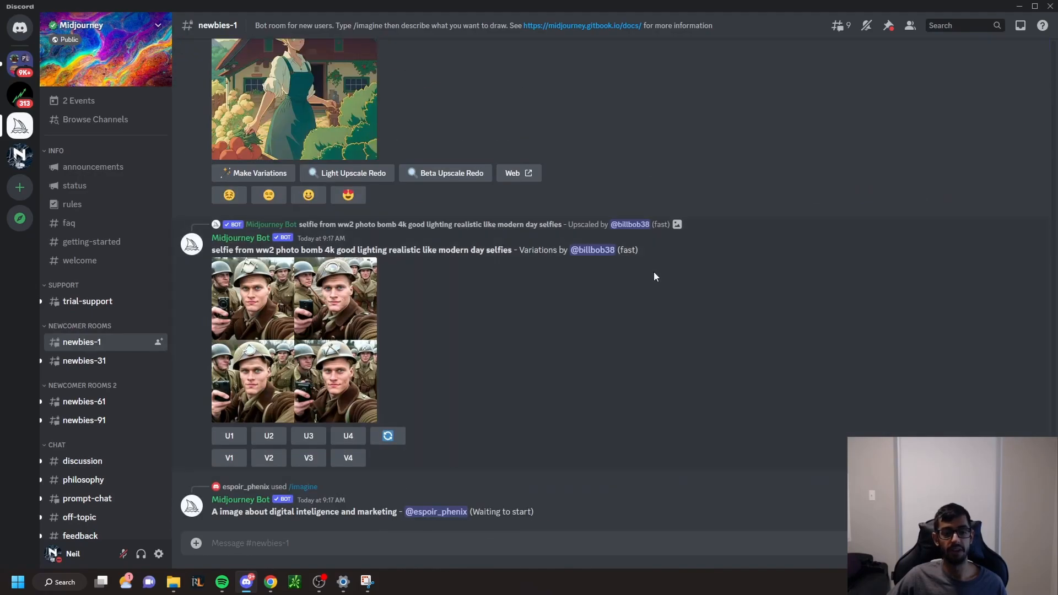
scroll(683, 312, up, 8)
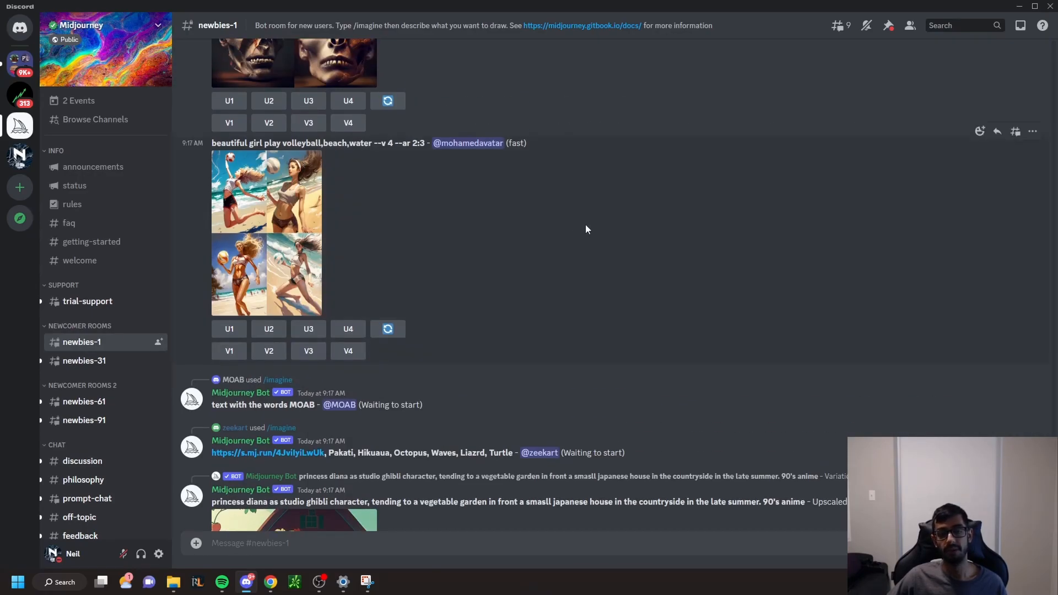
scroll(585, 224, up, 6)
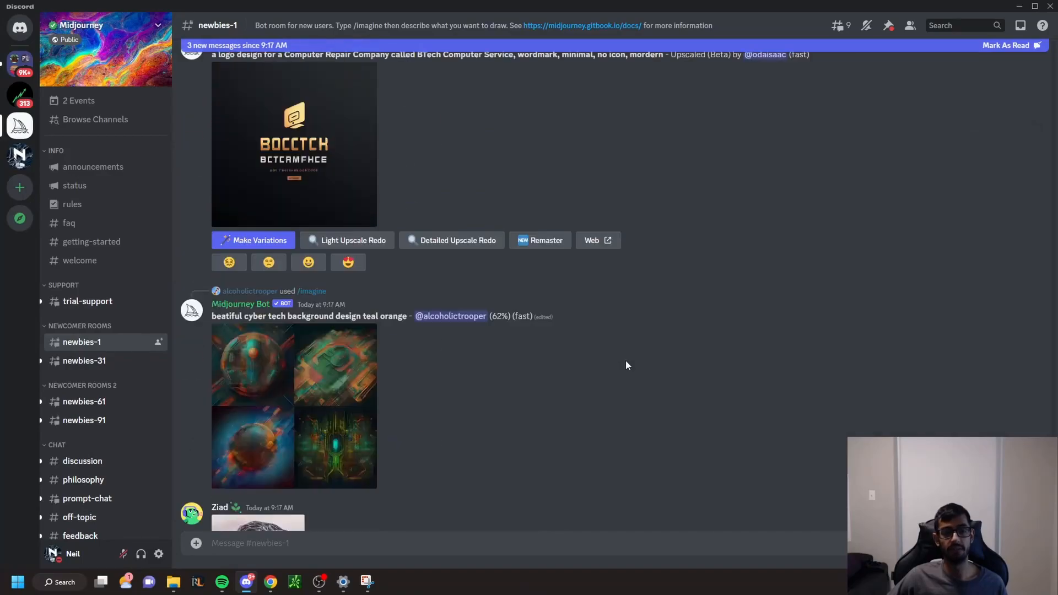
Step: Find the four-image programmer result in newbies-1, enlarge it for a check and copy the grid image
scroll(626, 366, up, 6)
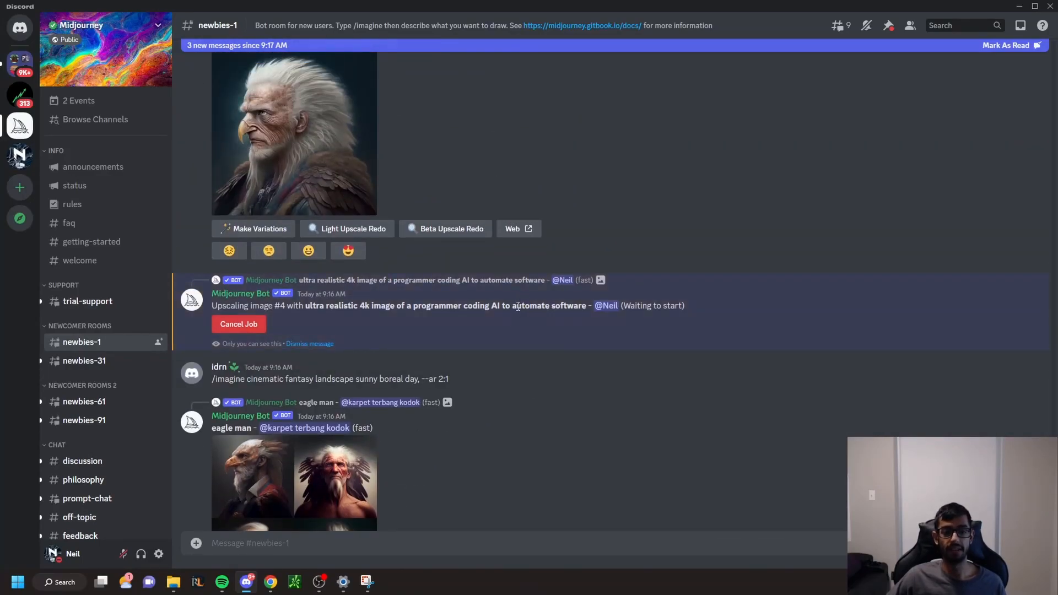
scroll(531, 313, up, 15)
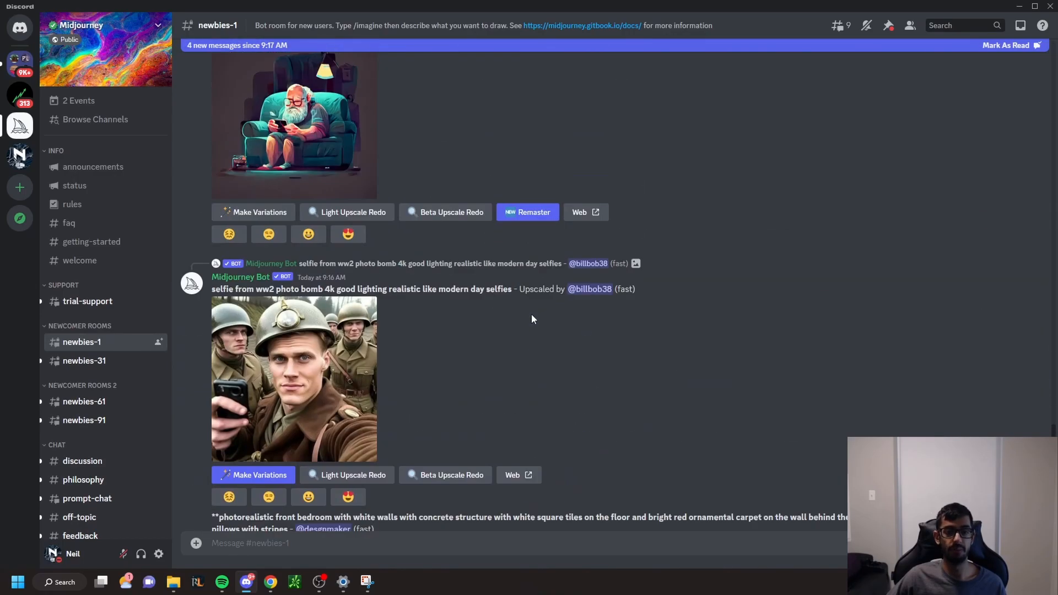
scroll(532, 314, up, 10)
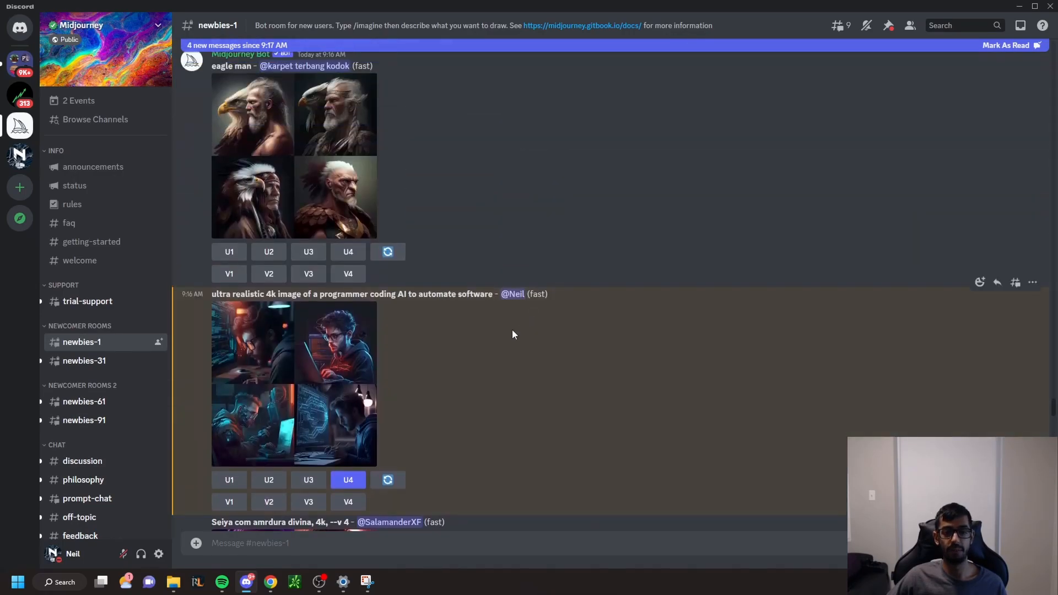
click(308, 399)
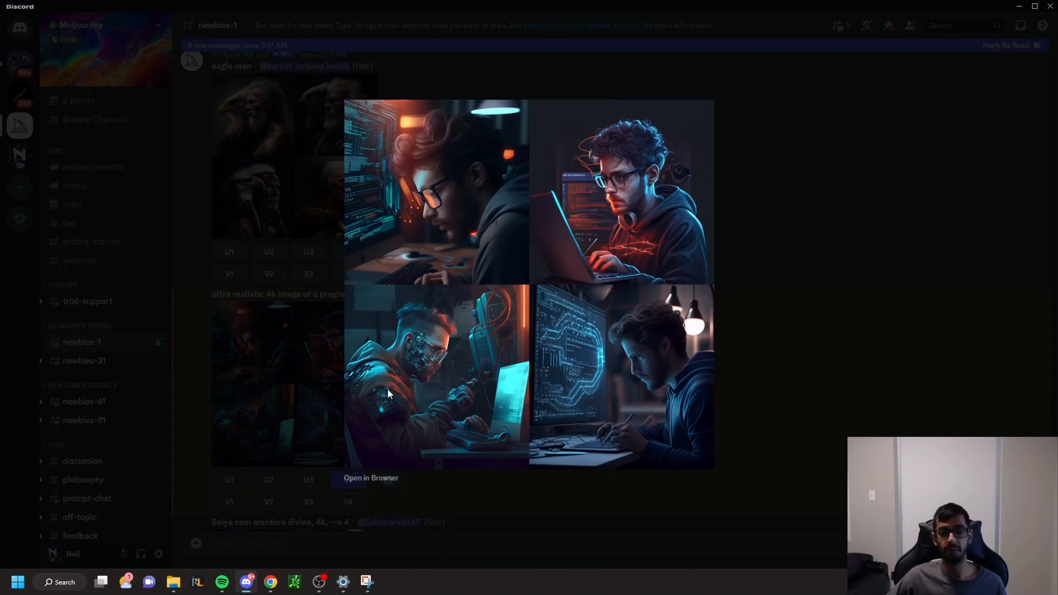
click(306, 394)
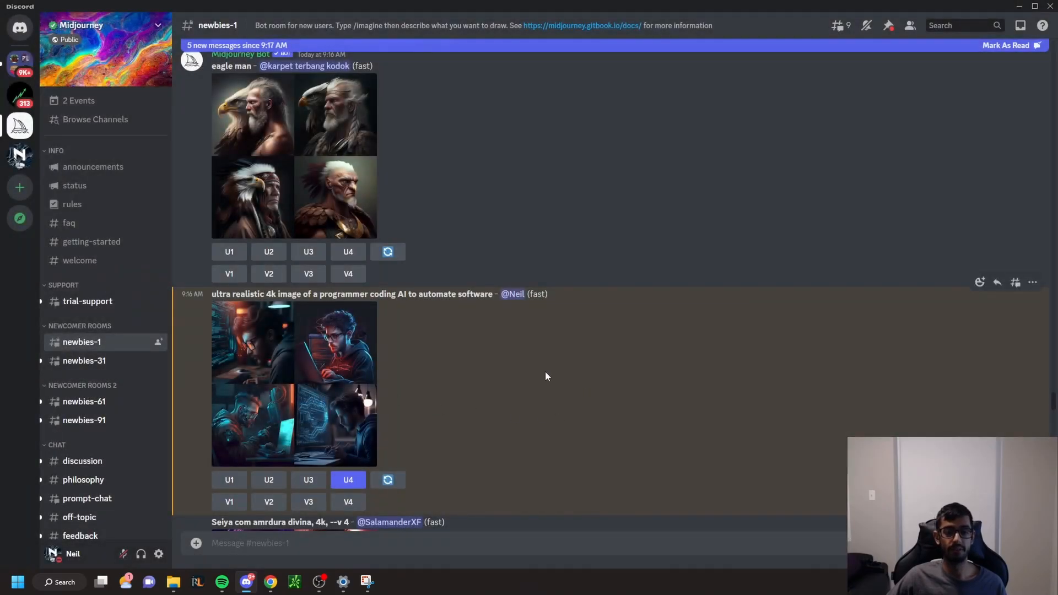
right_click(308, 386)
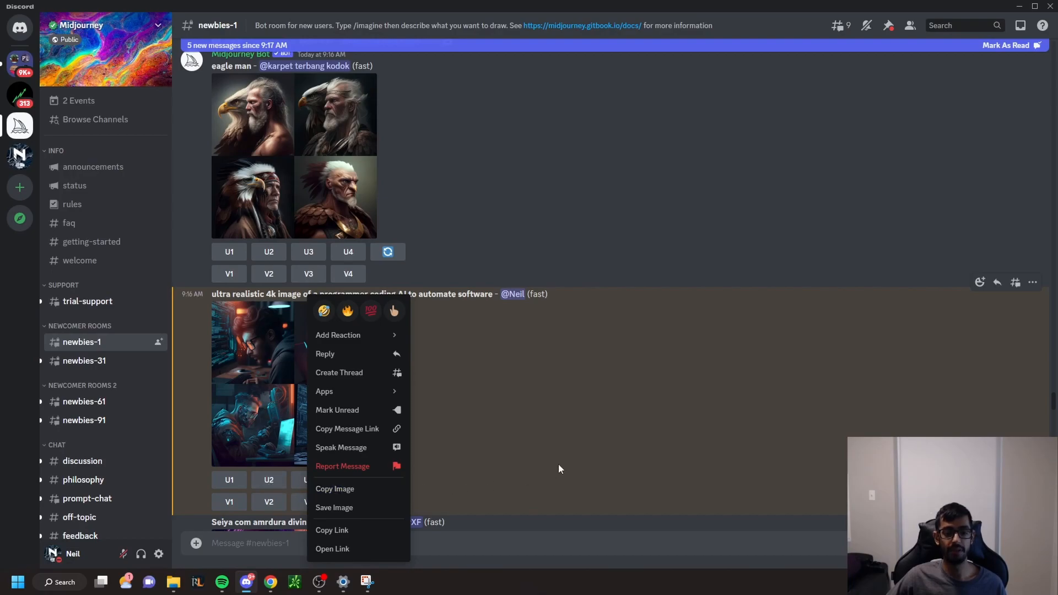
click(368, 490)
scroll(537, 388, down, 10)
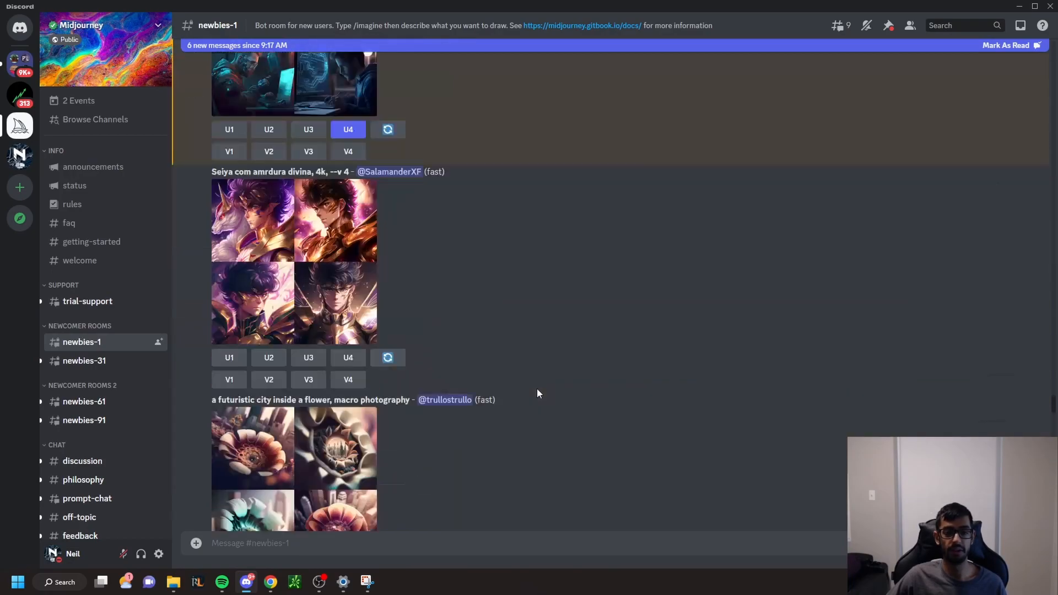
scroll(542, 392, down, 15)
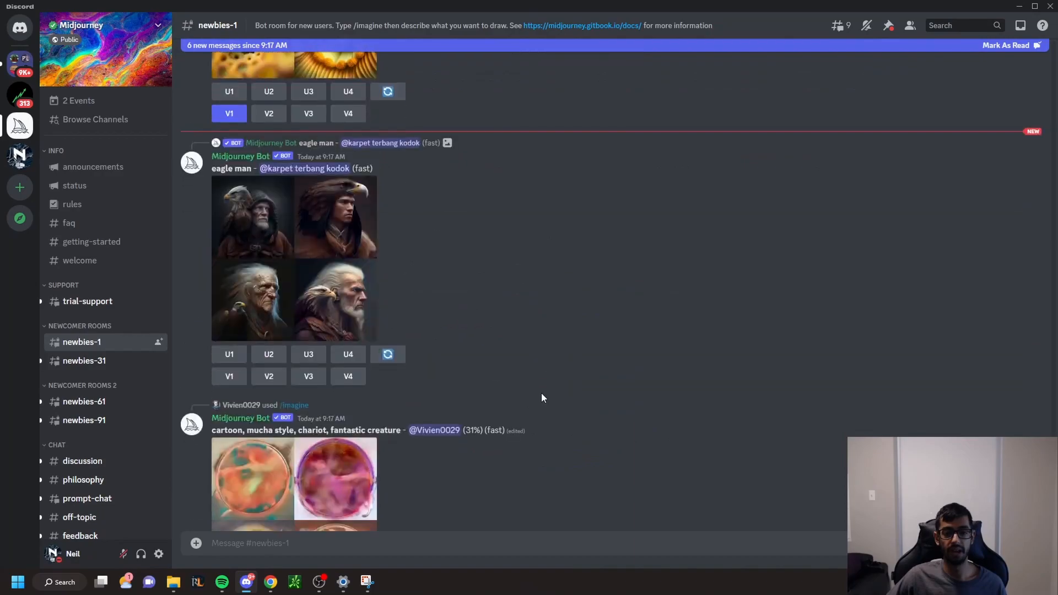
scroll(541, 392, up, 4)
scroll(544, 393, down, 15)
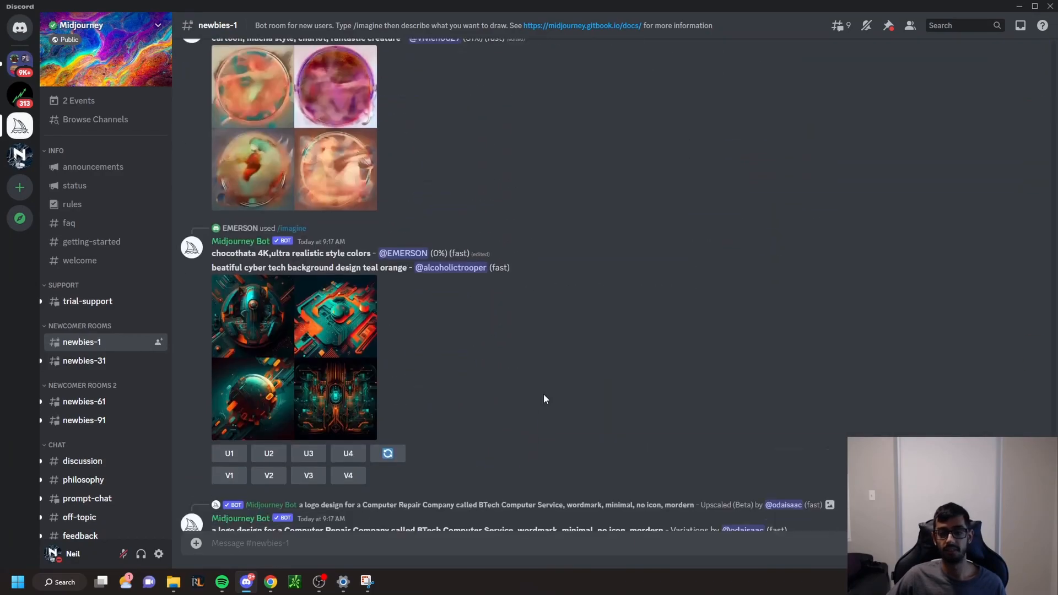
Step: Switch to the FINANCE banner in Canva, paste the four-image grid into the page's upper-left corner and enlarge it to 1,440 × 1,440
click(271, 587)
right_click(525, 328)
click(553, 362)
drag(680, 363, 480, 301)
drag(560, 361, 668, 506)
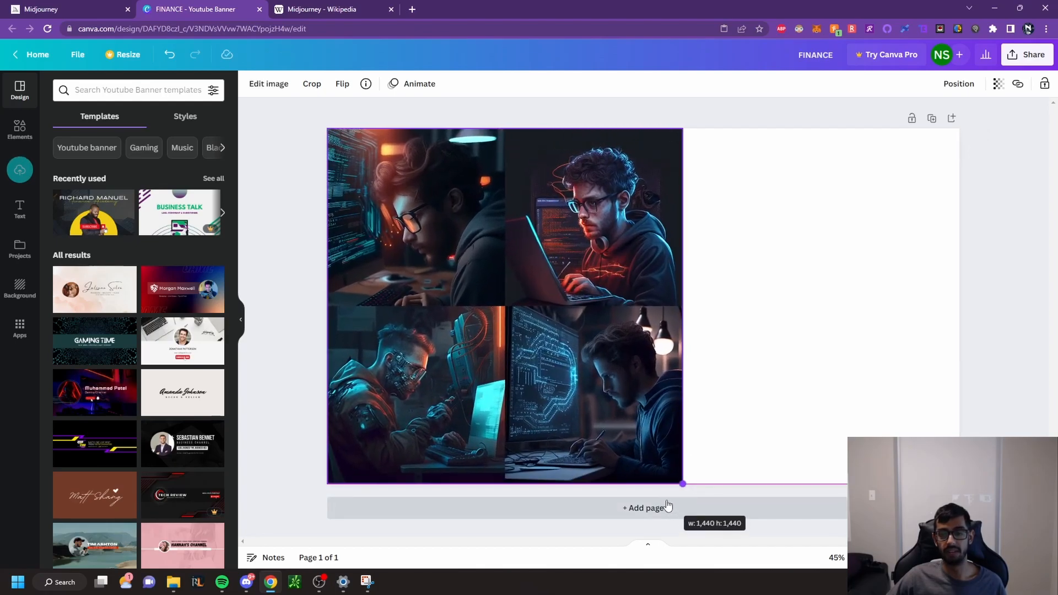
Step: Stretch the pasted grid towards the full page size and shift it to bring its fourth image into the banner
drag(683, 307, 960, 332)
drag(750, 384, 649, 300)
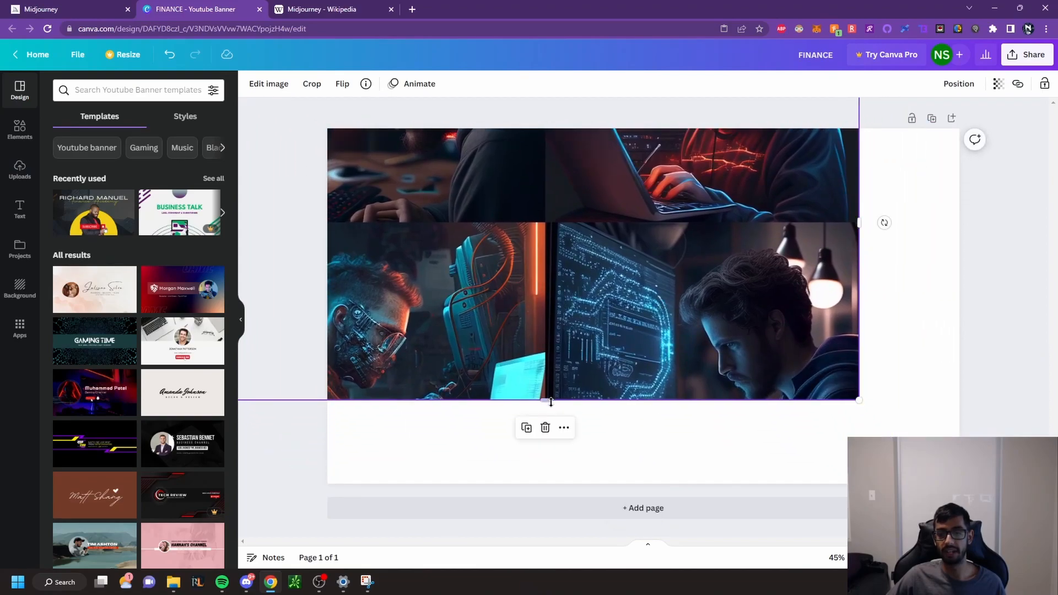
drag(548, 401, 546, 504)
drag(858, 276, 954, 287)
drag(816, 354, 708, 286)
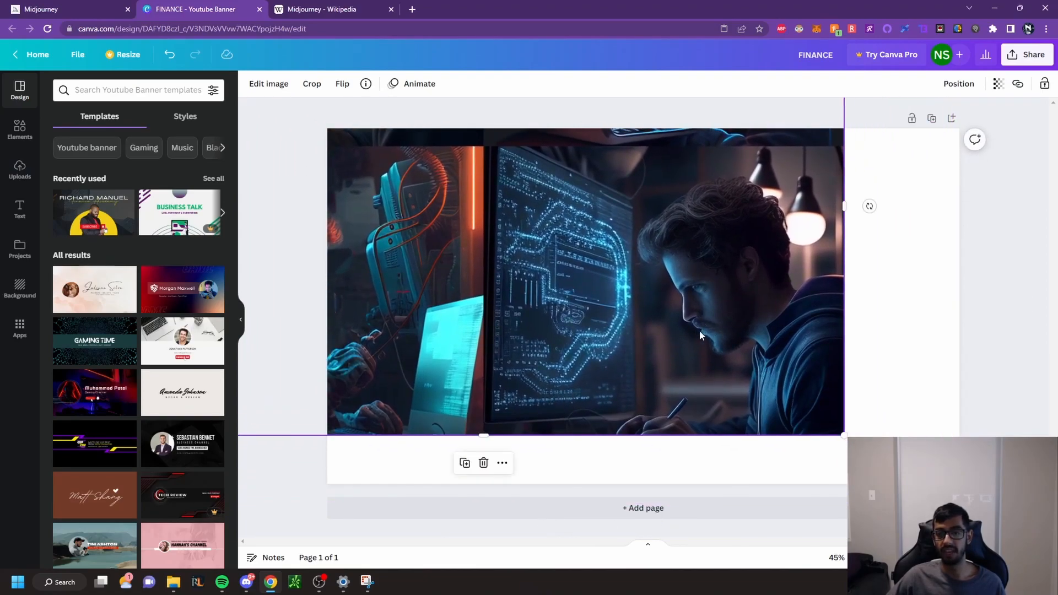
Step: Switch back to Discord, find the upscaled programmer image in newbies-1, enlarge it for a check and copy it
click(247, 582)
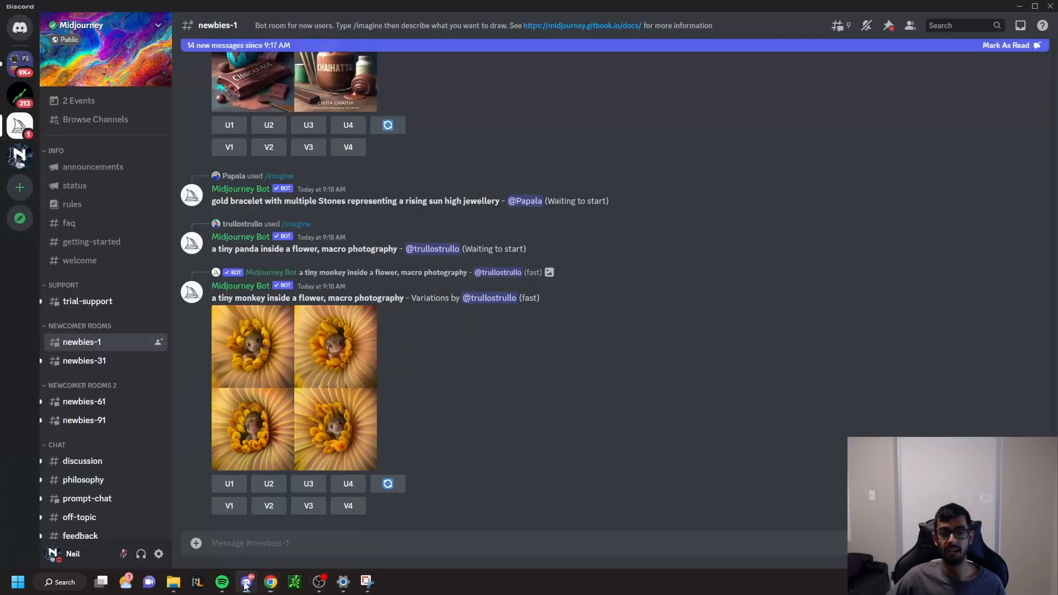
scroll(593, 390, up, 15)
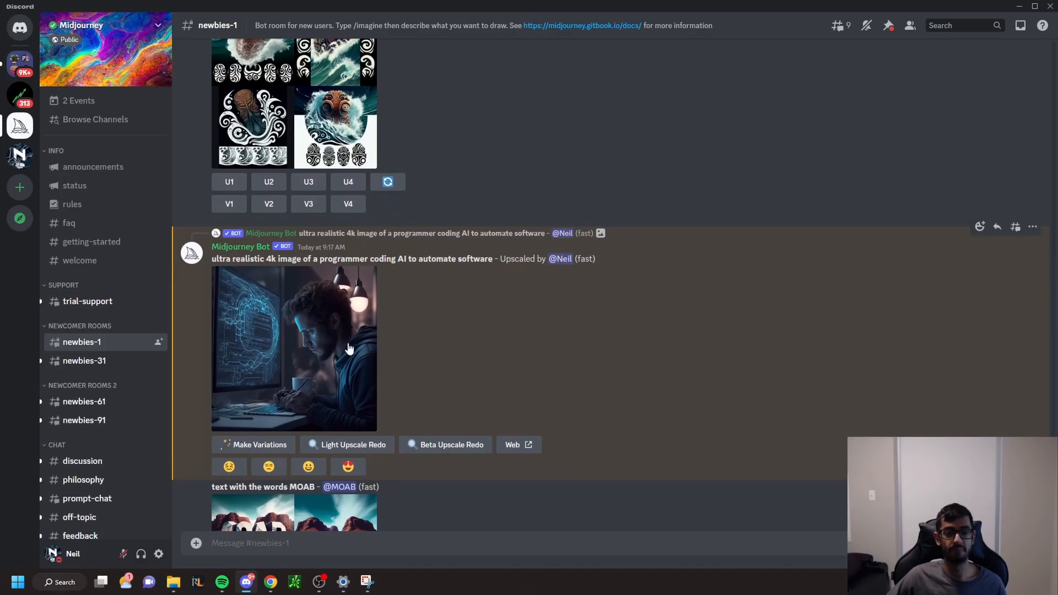
click(315, 357)
click(811, 342)
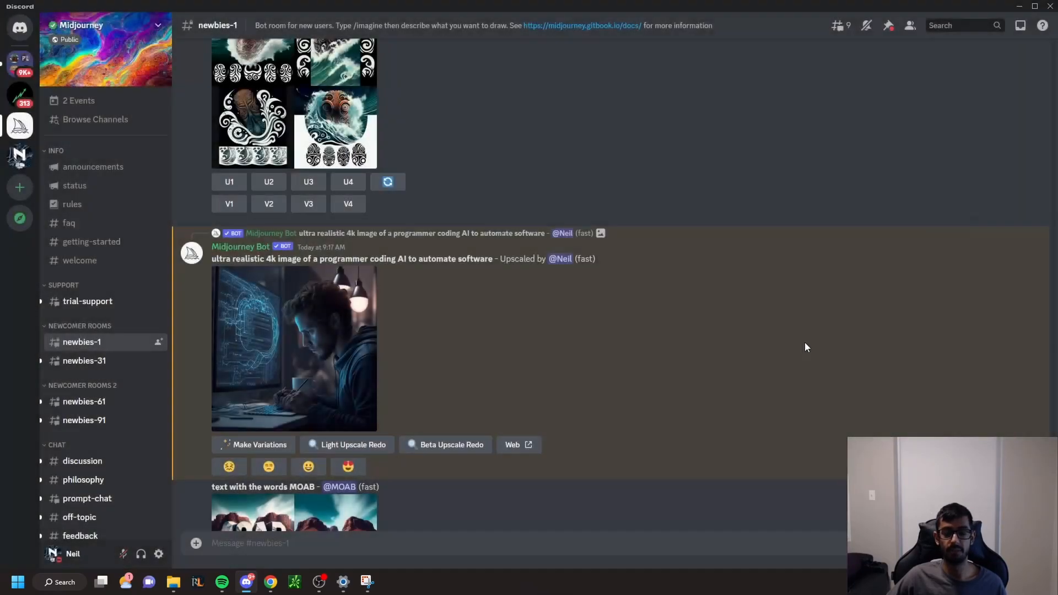
right_click(321, 362)
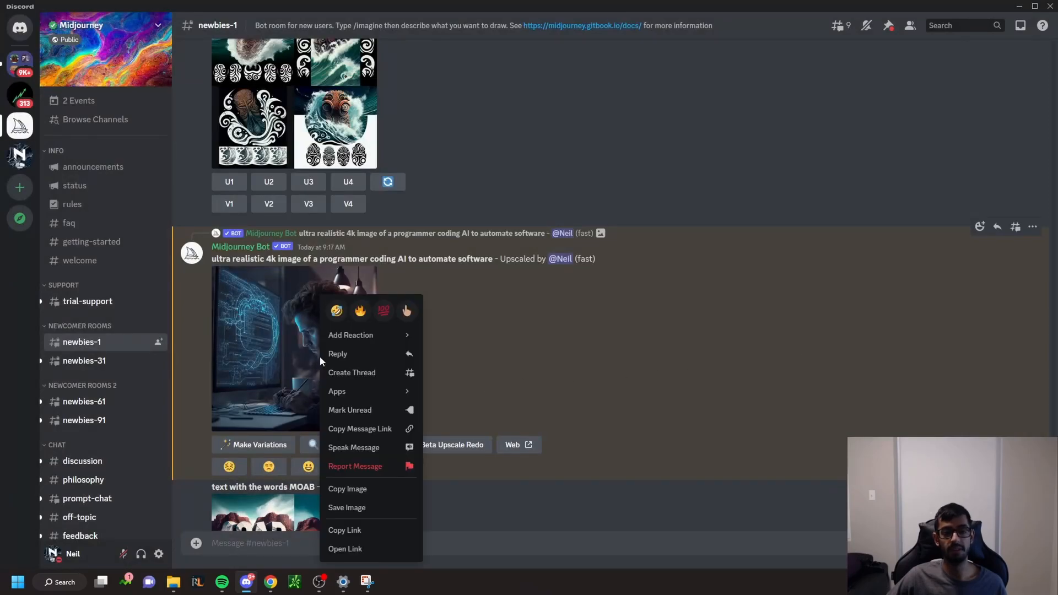
click(366, 489)
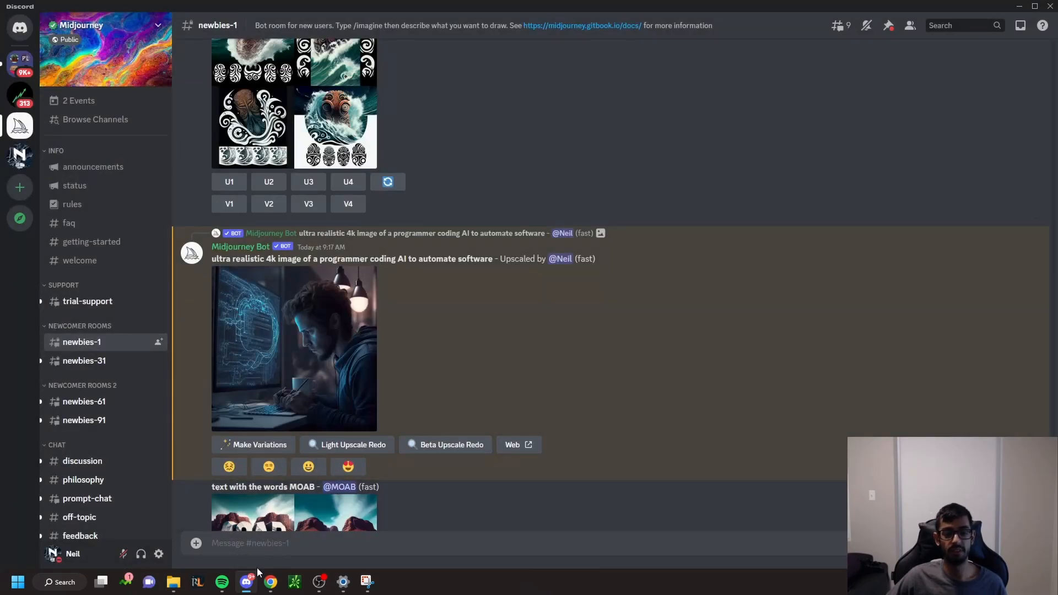
Step: Switch to Canva, delete the four-image grid from the FINANCE banner and paste the upscaled programmer image
click(270, 582)
key(Delete)
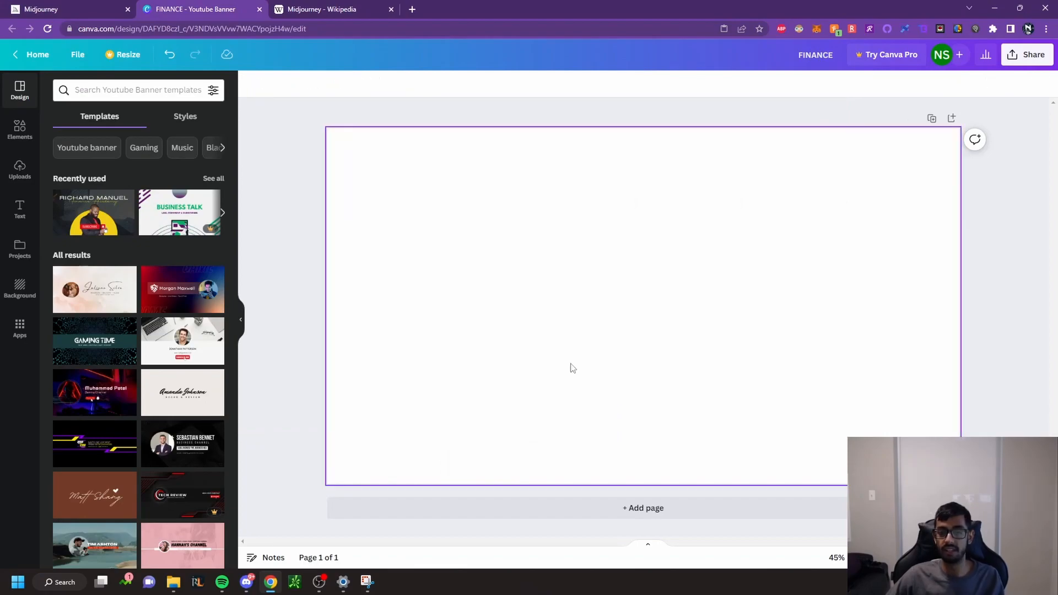
right_click(573, 368)
click(605, 392)
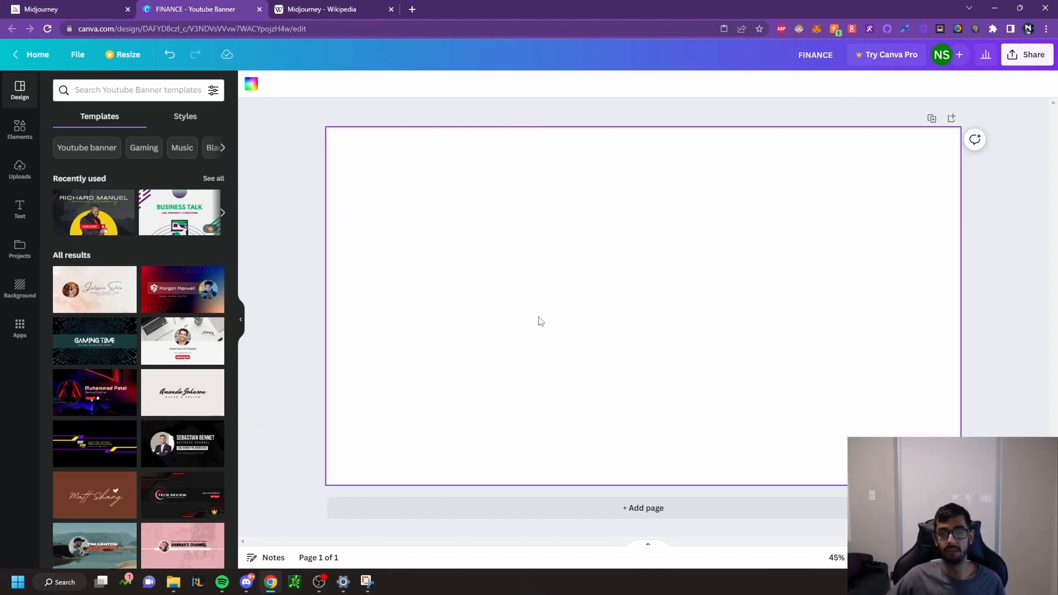
Step: Align the programmer image with the page's upper-left corner, enlarge it to the page height and width, and adjust its vertical placement
drag(655, 344, 455, 285)
drag(559, 359, 684, 485)
drag(684, 307, 960, 338)
drag(845, 368, 846, 415)
drag(644, 179, 644, 124)
drag(644, 206, 643, 261)
drag(638, 179, 640, 123)
drag(669, 243, 669, 130)
Step: Resize and reposition the programmer image to cover the whole banner with the face and screen in view, at 2,560 × 2,358
drag(633, 462, 633, 492)
drag(651, 359, 644, 260)
drag(627, 393, 648, 493)
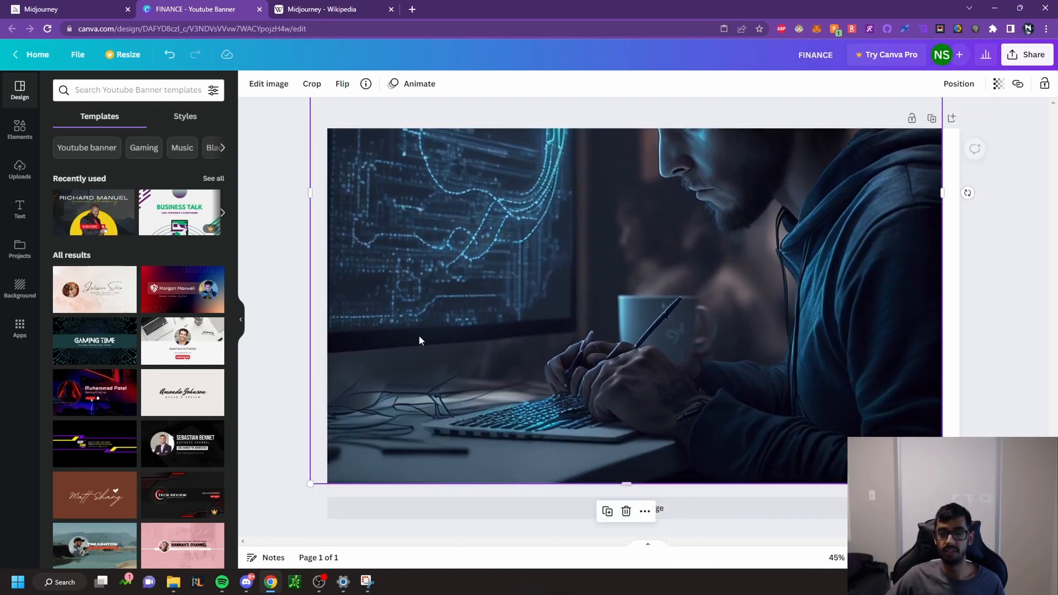
drag(310, 194, 329, 194)
drag(627, 260, 661, 311)
drag(809, 321, 817, 323)
drag(345, 285, 328, 286)
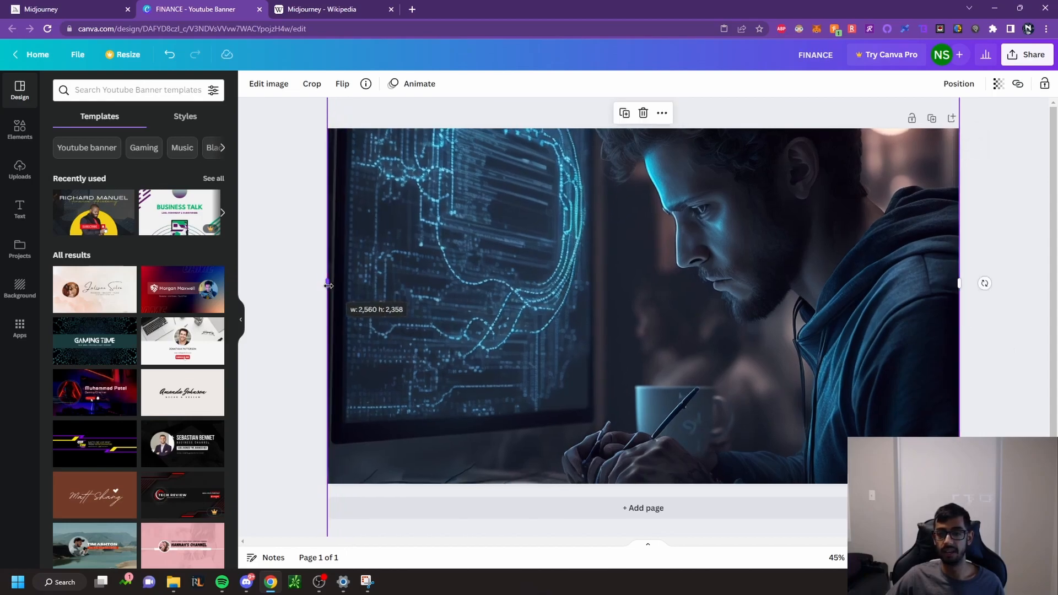
Step: Add the recently used rounded square to the banner, flatten it into a rectangle and place it over the monitor's lower part
click(996, 240)
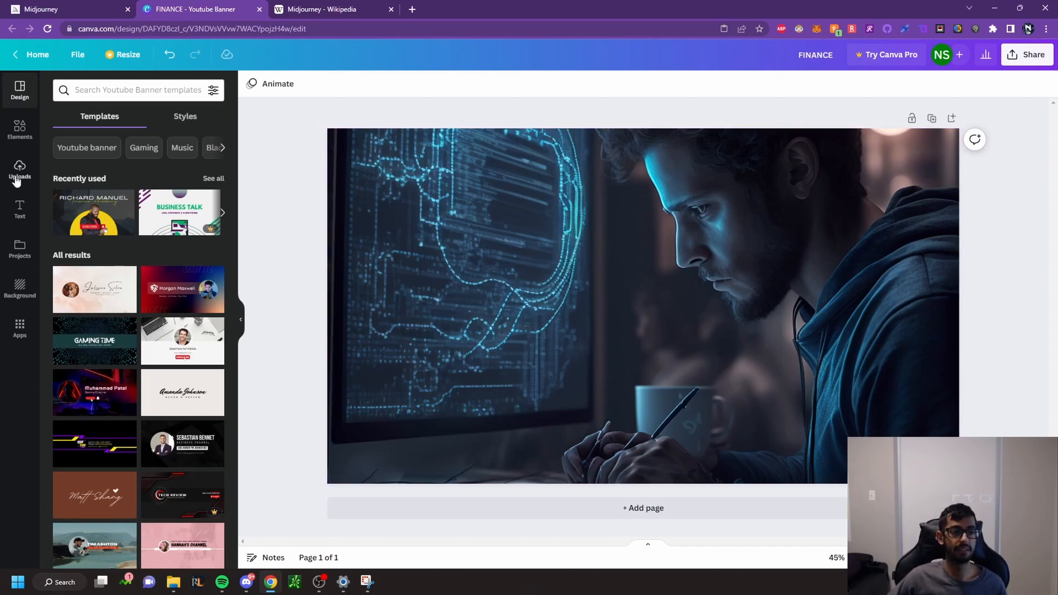
click(20, 129)
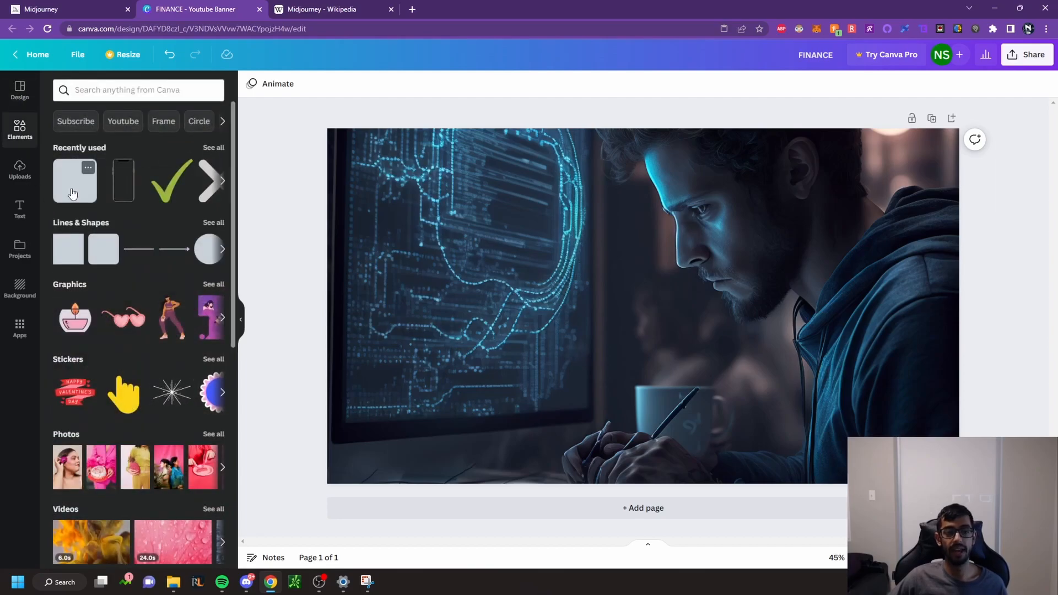
click(72, 194)
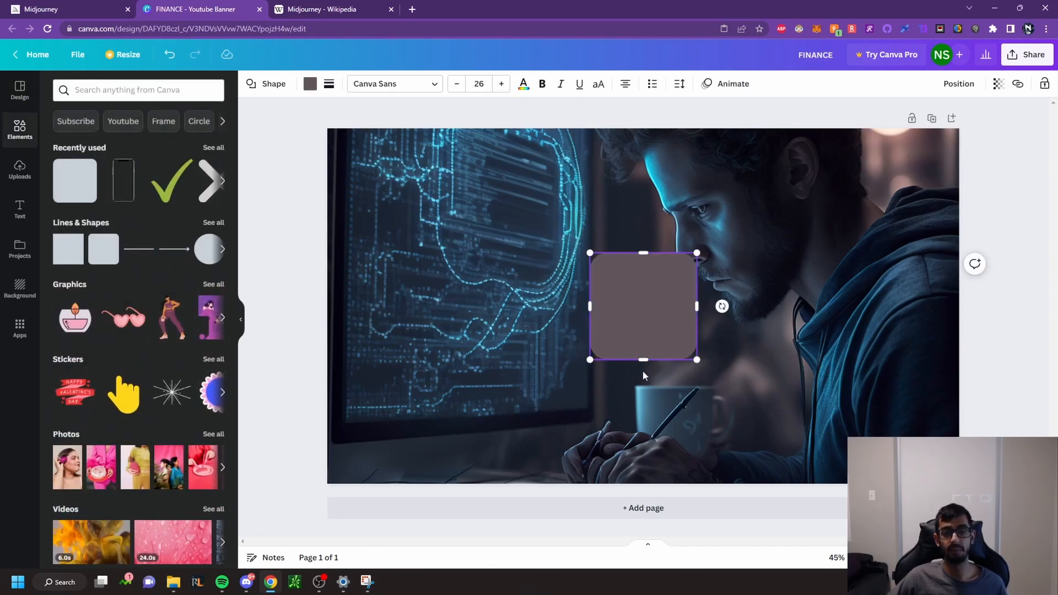
drag(644, 359, 432, 347)
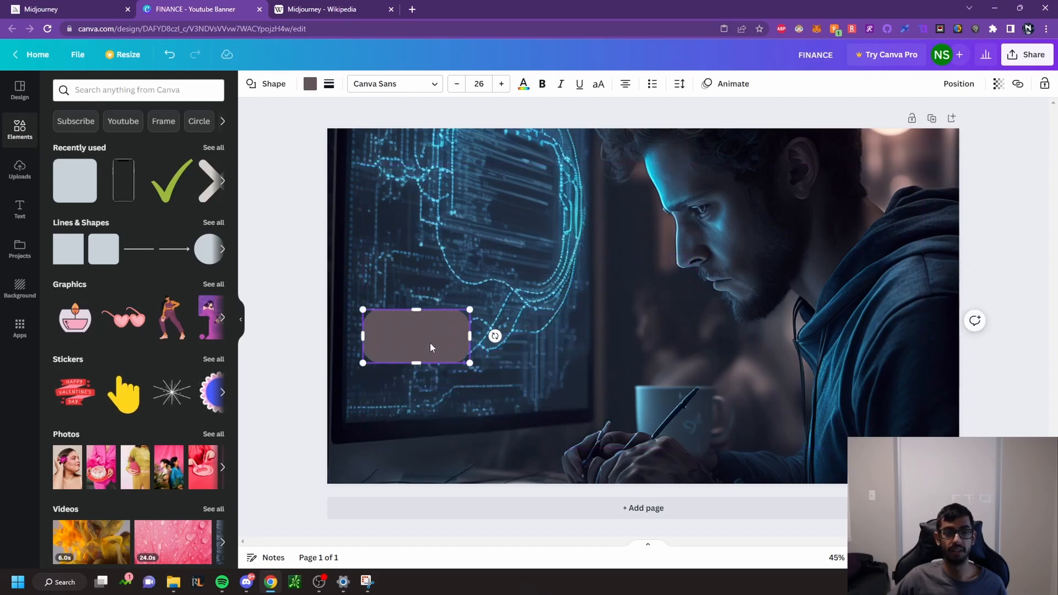
Step: Recolor the rounded rectangle to medium gray from the default colors, widen it to about double and make it slightly taller
click(308, 86)
click(153, 345)
drag(471, 334, 573, 334)
mouse_move(468, 364)
mouse_down()
mouse_move(471, 388)
mouse_move(468, 370)
mouse_up()
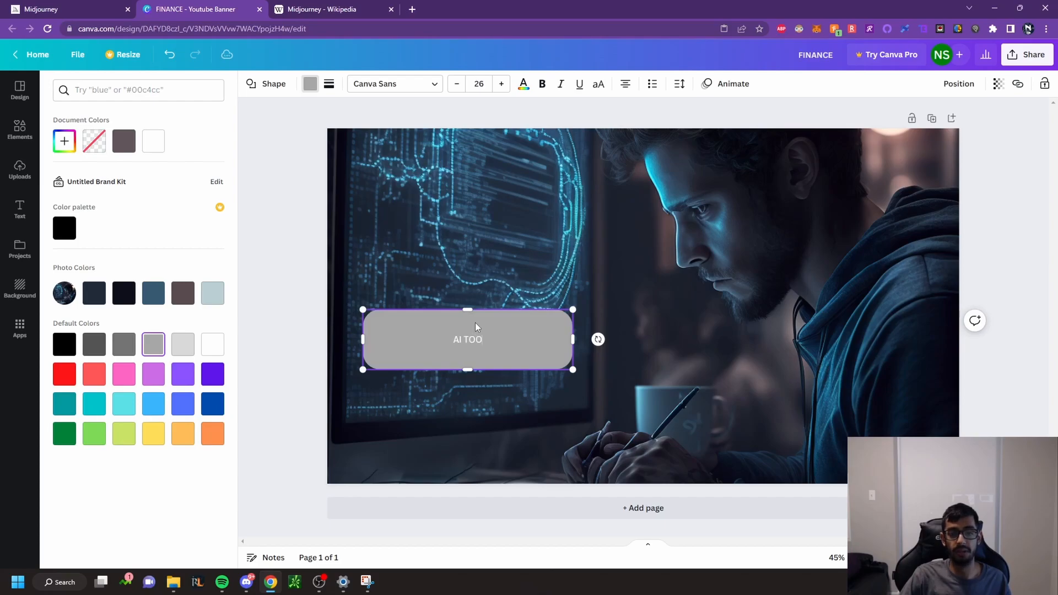
Step: Enter "AI TOOL BETTER THAN CHAT GPT" inside the rounded rectangle, try a black fill and return it to gray
text(ETTER THA)
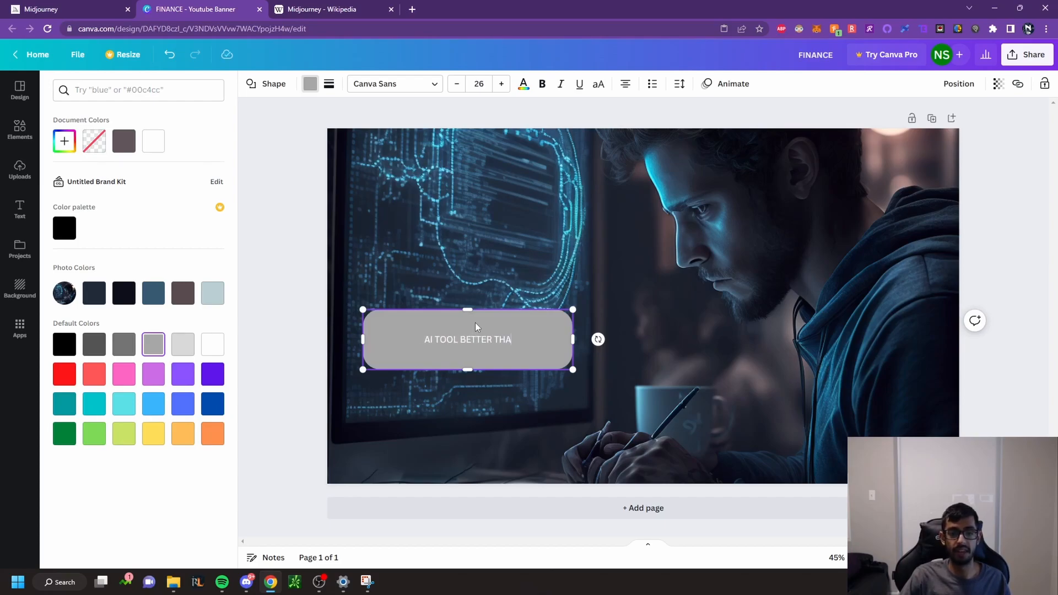
text(N CHAT GPT)
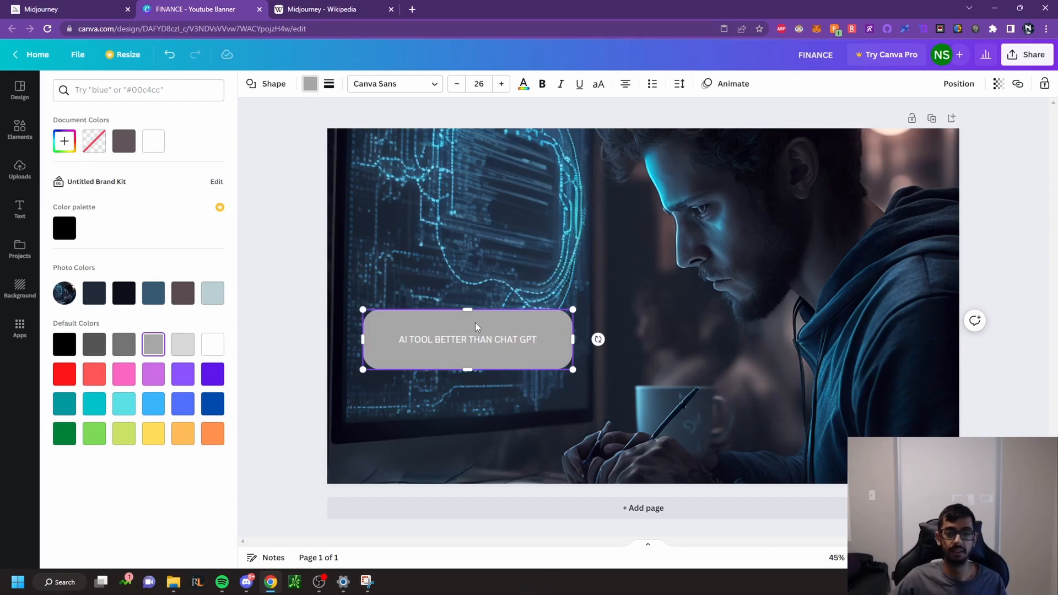
triple_click(528, 340)
click(65, 233)
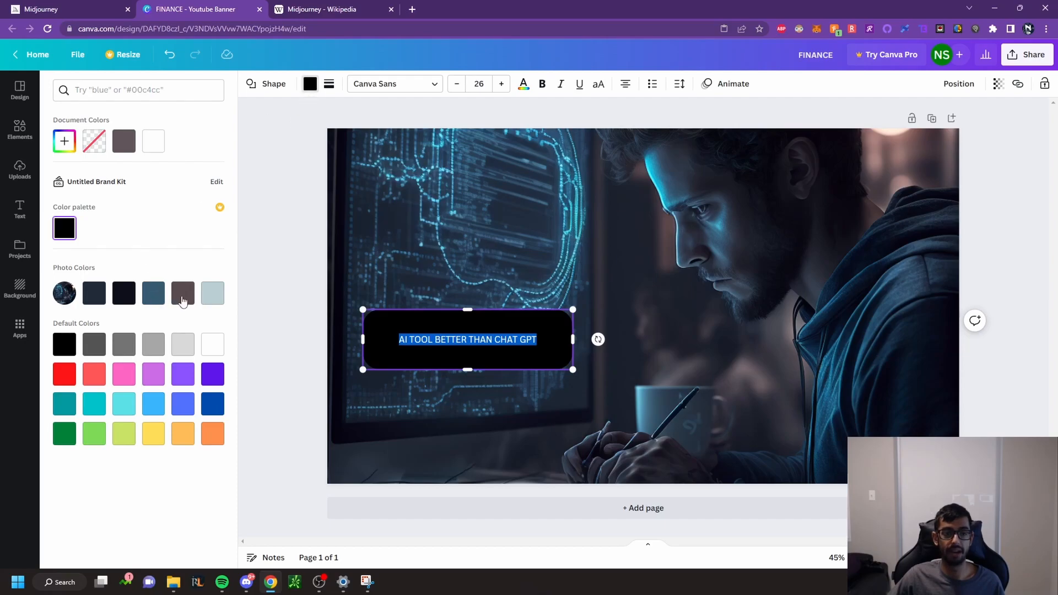
click(158, 349)
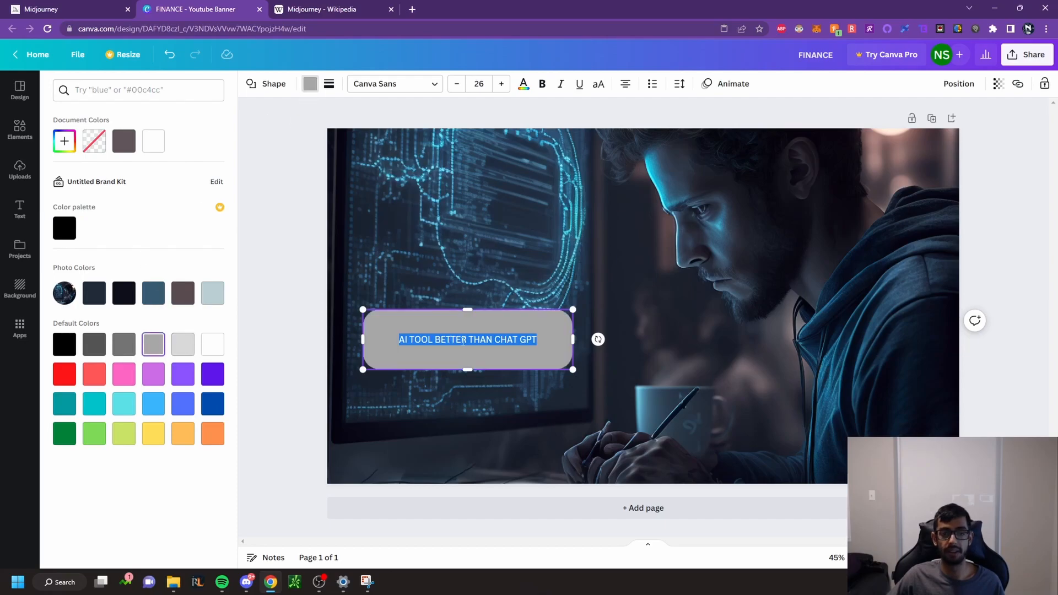
click(307, 83)
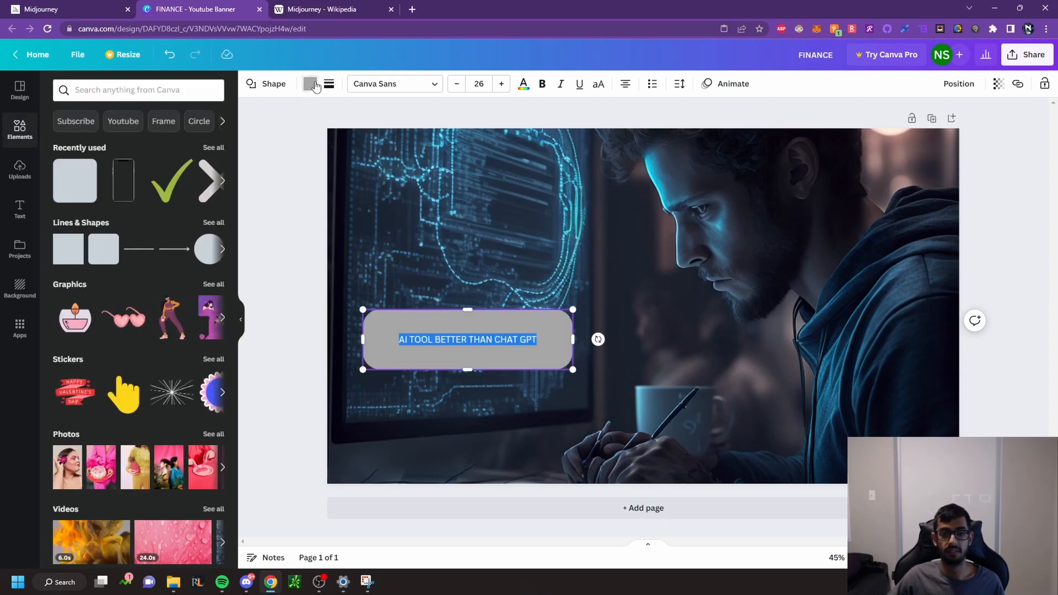
Step: Delete the text inside the gray rounded rectangle
click(471, 326)
drag(537, 340, 380, 340)
key(BackSpace)
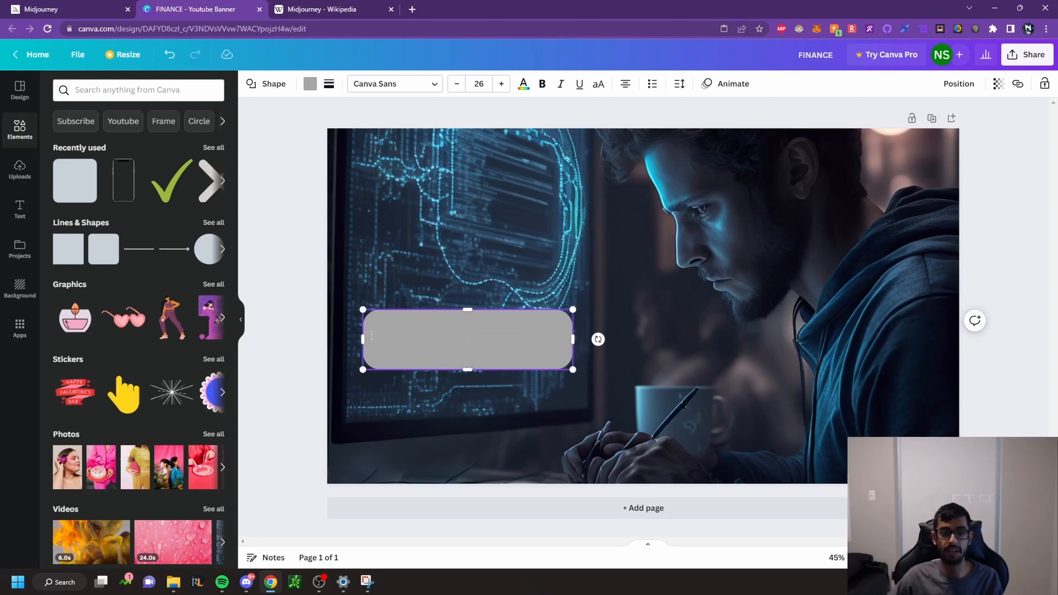
Step: Add a non-bold heading to the banner reading "BETTER THAN CHAT GPT?"
click(20, 210)
click(138, 174)
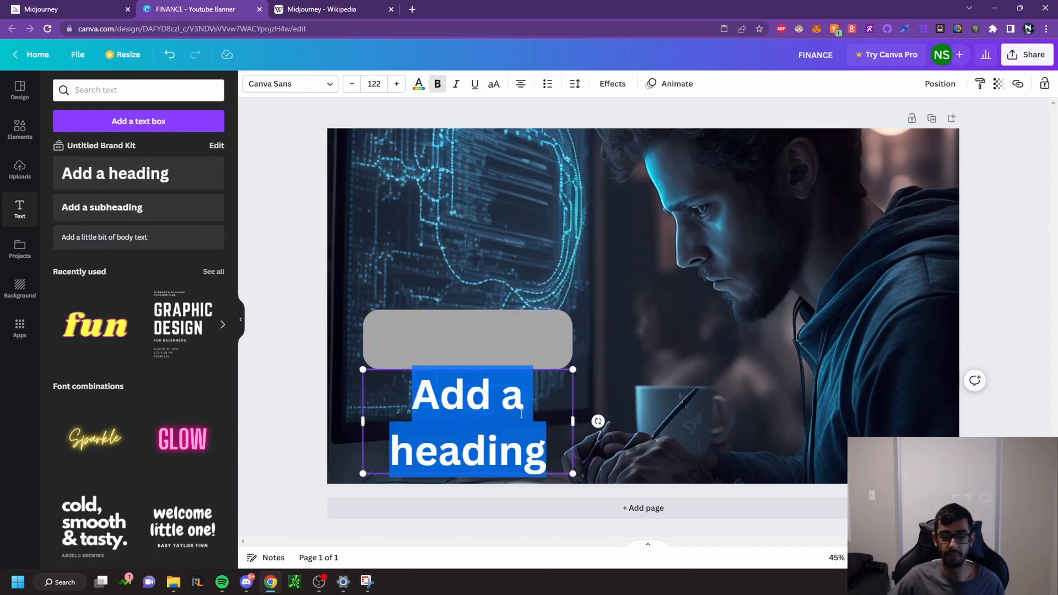
text(C)
key(BackSpace)
key(ctrl+b)
text(BETTER)
key(BackSpace)
key(BackSpace)
key(BackSpace)
key(BackSpace)
key(BackSpace)
key(BackSpace)
text(A)
key(BackSpace)
text(BETTER)
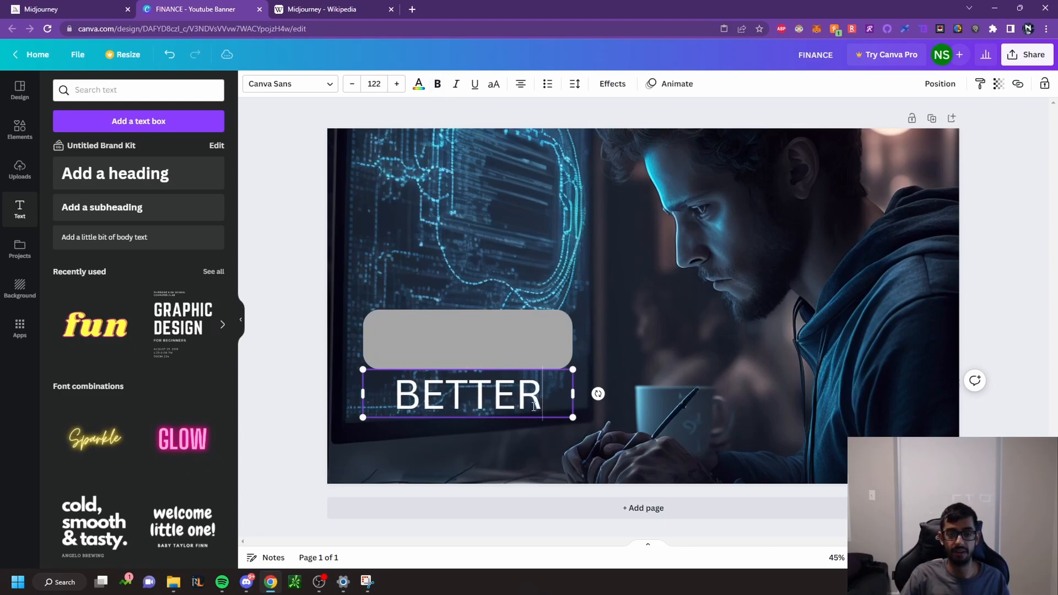
text( THAN CHAT GPT)
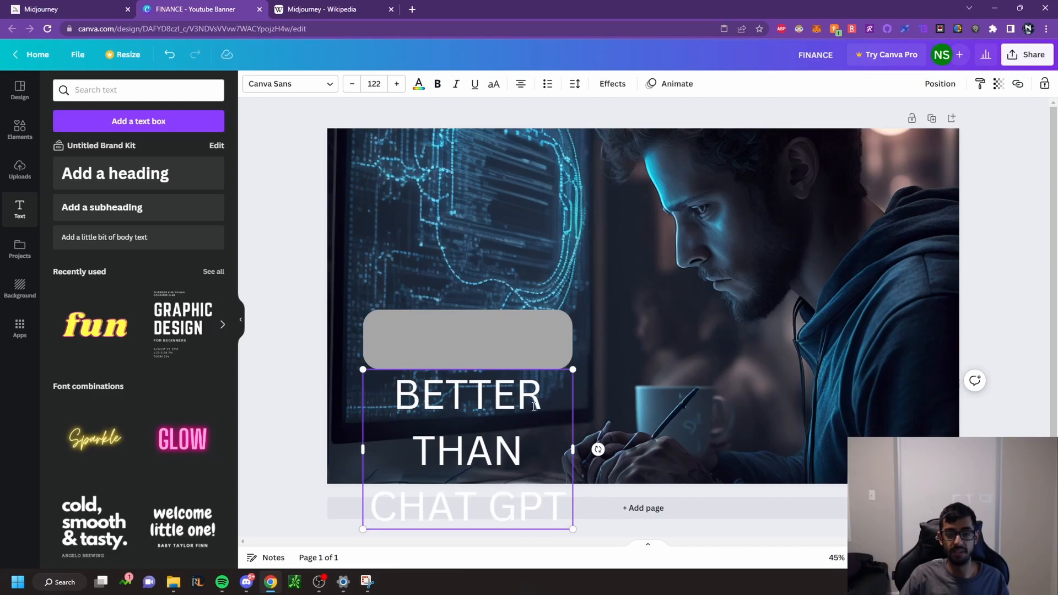
text(?)
Step: Widen the heading's text box so the text fits on two lines and make the whole heading bold
drag(574, 429, 662, 432)
click(547, 395)
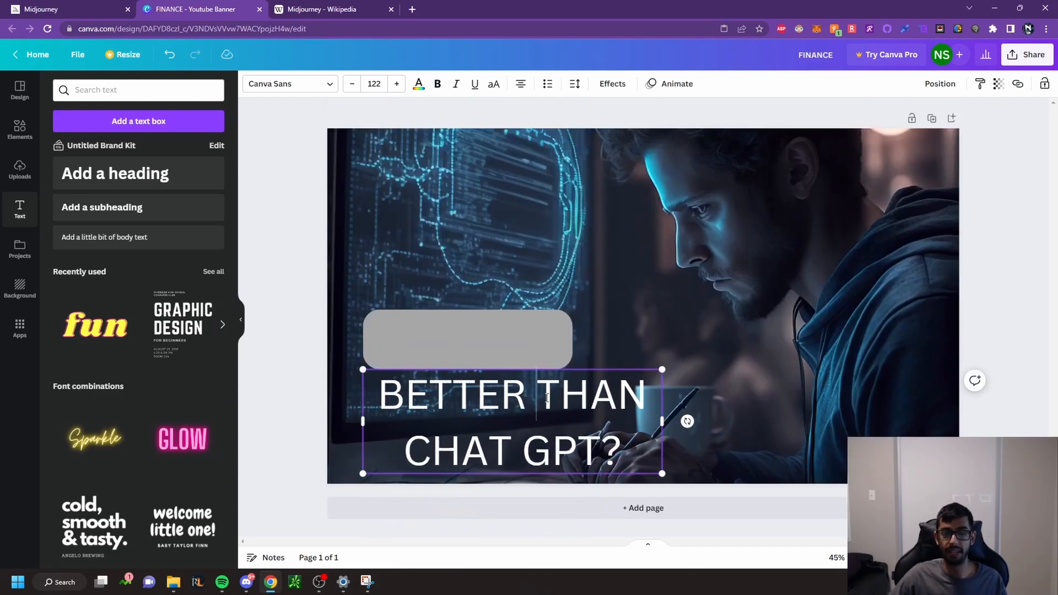
key(ctrl+a)
click(437, 83)
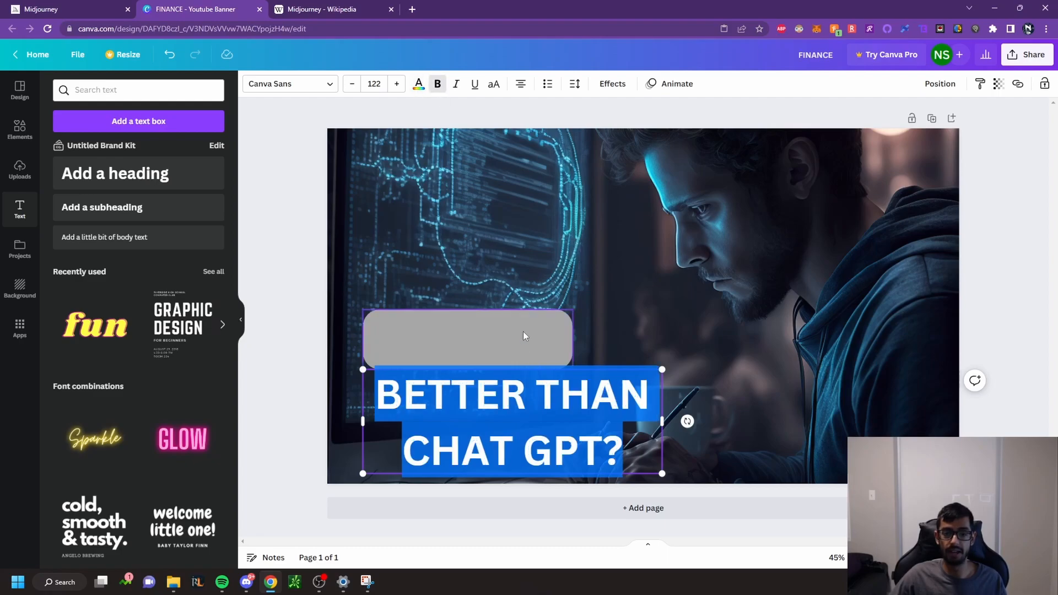
Step: Enlarge the gray rounded rectangle and extend it almost to the image's left edge, narrowing the heading's text box around its two lines
click(525, 338)
drag(557, 339, 534, 314)
drag(572, 399, 553, 440)
click(543, 339)
drag(549, 345, 592, 402)
click(578, 439)
drag(579, 439, 556, 331)
drag(613, 351, 592, 346)
drag(514, 356, 584, 386)
click(348, 353)
drag(348, 353, 332, 353)
Step: Widen the gray rounded rectangle a little further on its right side and center the two-line heading on it
drag(592, 344, 620, 436)
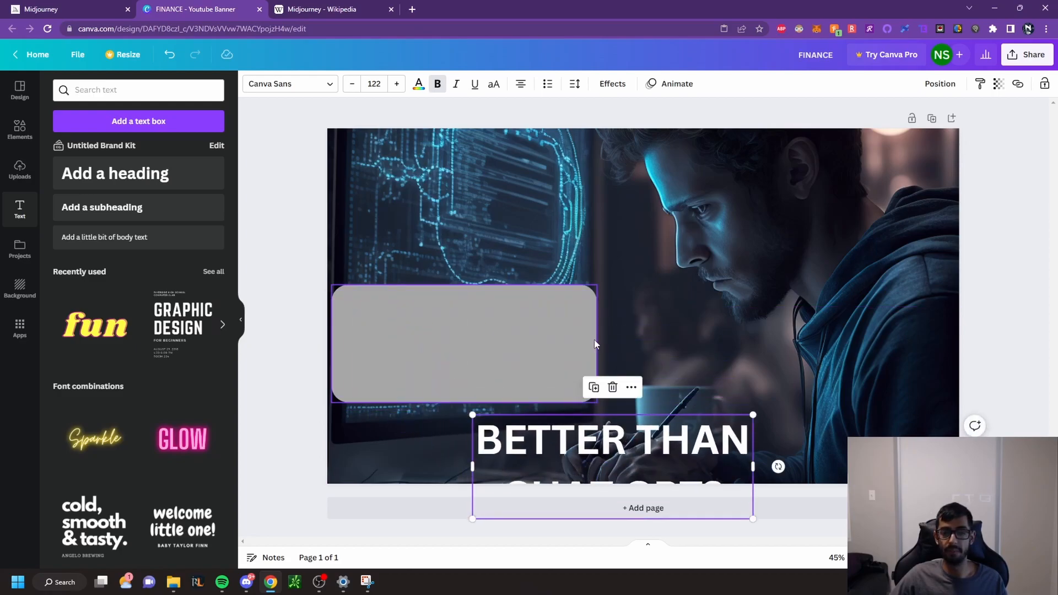
click(600, 347)
drag(600, 348, 615, 348)
click(669, 423)
drag(669, 423, 530, 298)
click(992, 255)
Step: Apply a Shadow effect in black to the "BETTER THAN CHAT GPT?" heading
click(486, 326)
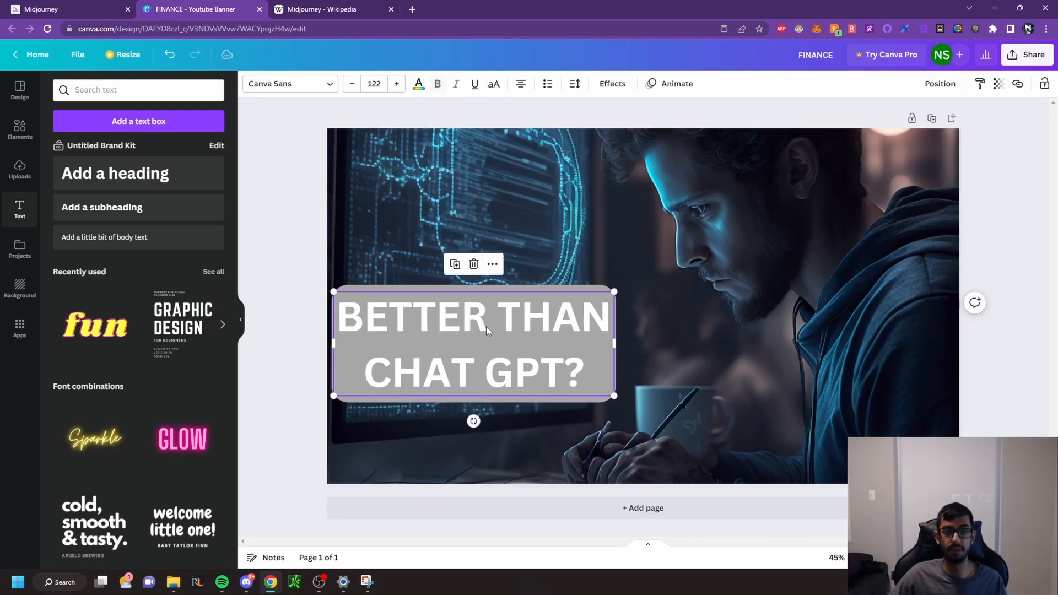
click(613, 84)
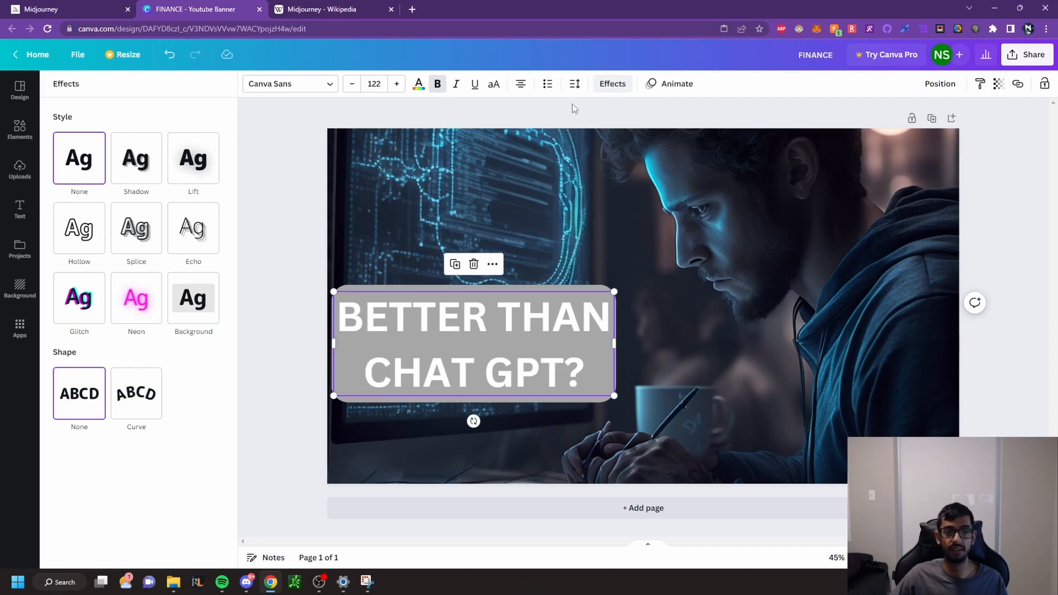
click(133, 176)
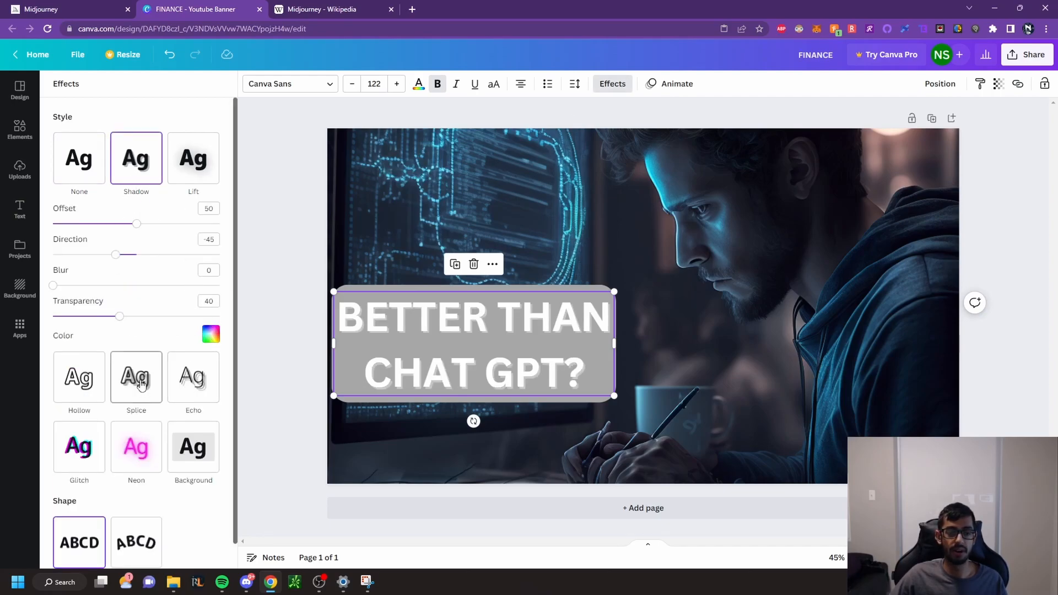
scroll(141, 380, down, 1)
click(211, 308)
click(67, 401)
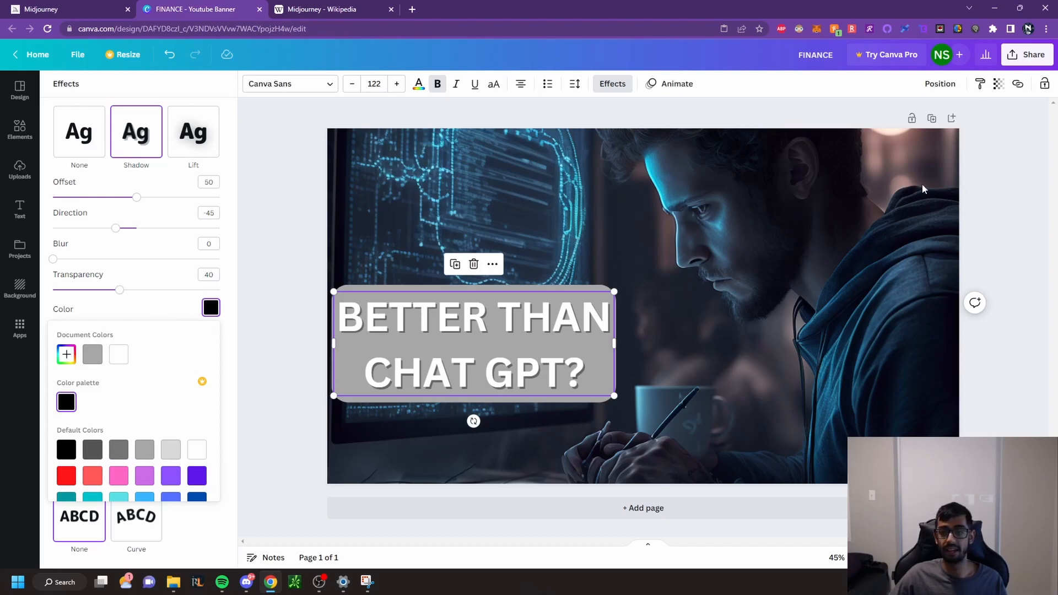
click(1019, 178)
click(626, 210)
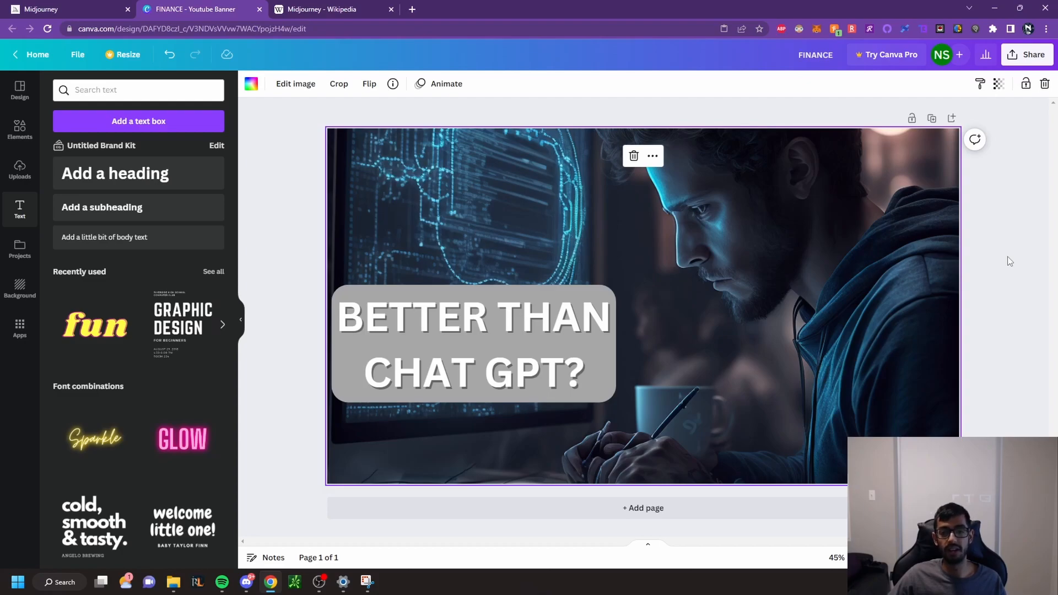
Step: Switch to the Wikipedia article on Midjourney and examine its usage, litigation, avocado chair gallery and introduction sections
key(ctrl+Tab)
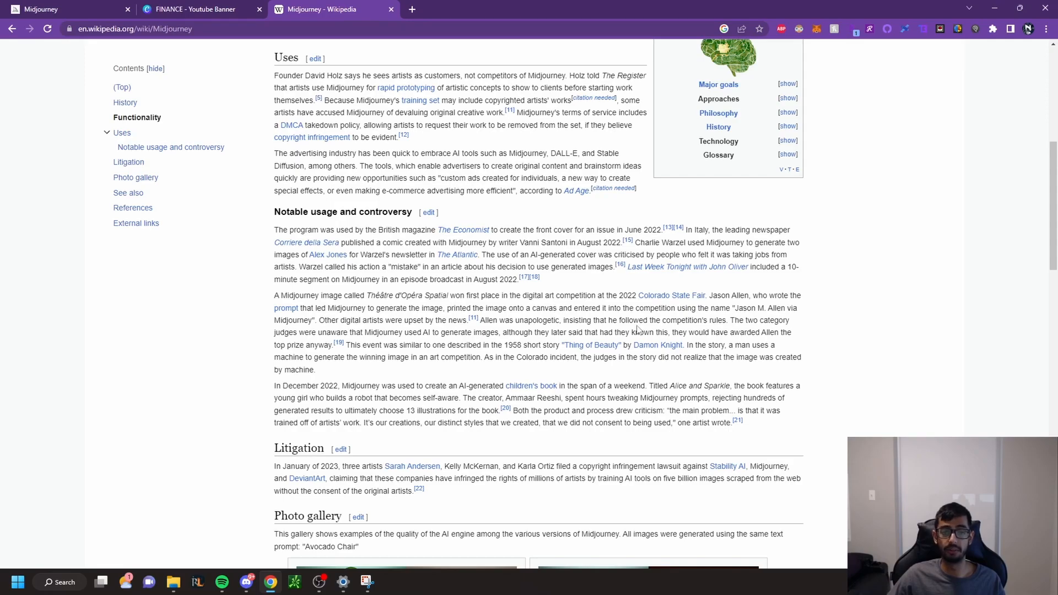
scroll(631, 329, down, 5)
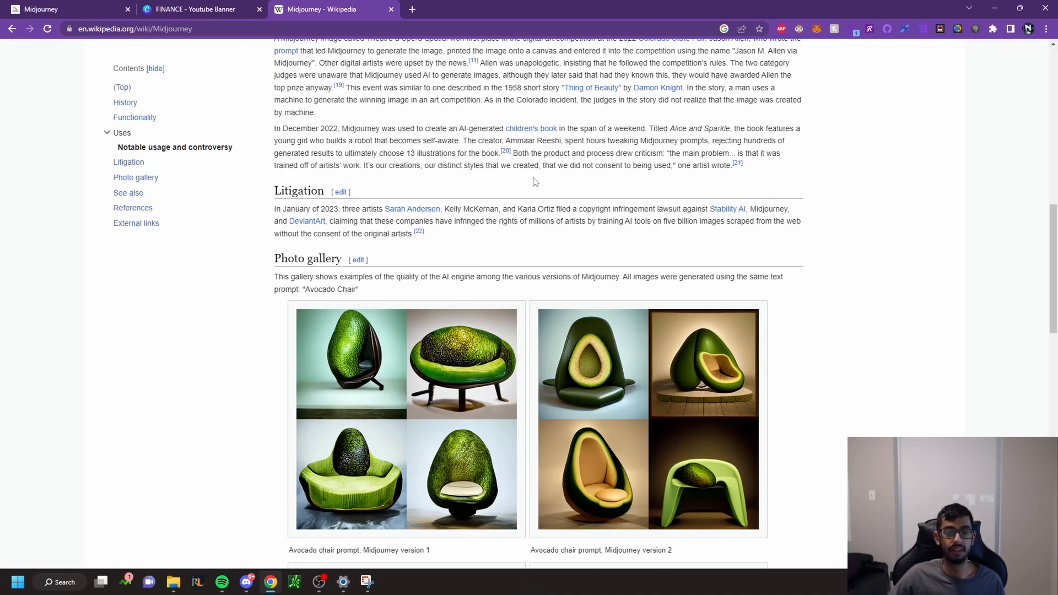
scroll(595, 182, down, 2)
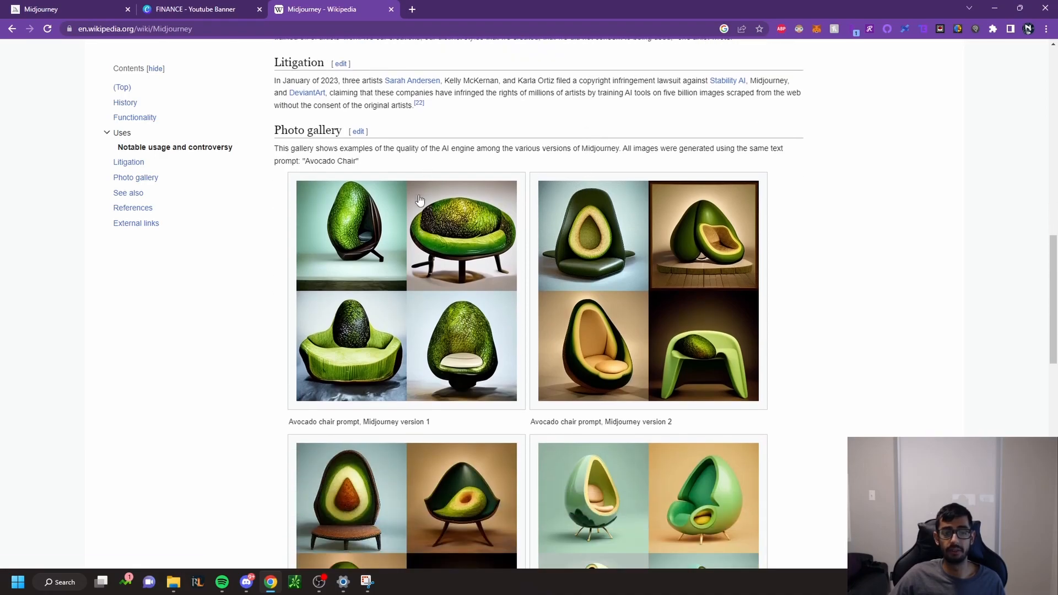
scroll(551, 221, down, 6)
scroll(584, 254, up, 3)
scroll(584, 254, up, 1)
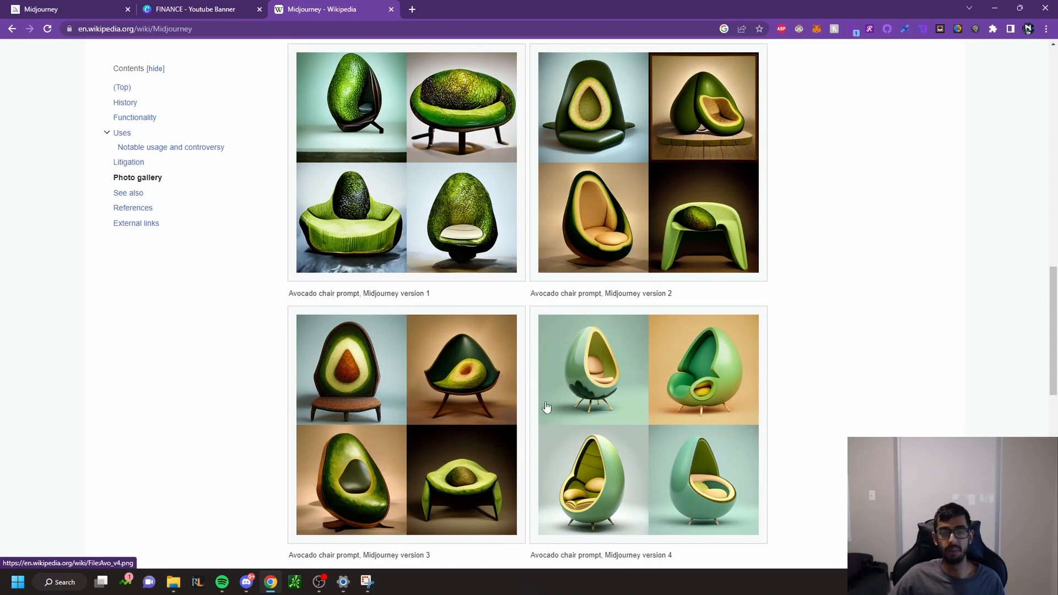
scroll(468, 298, up, 4)
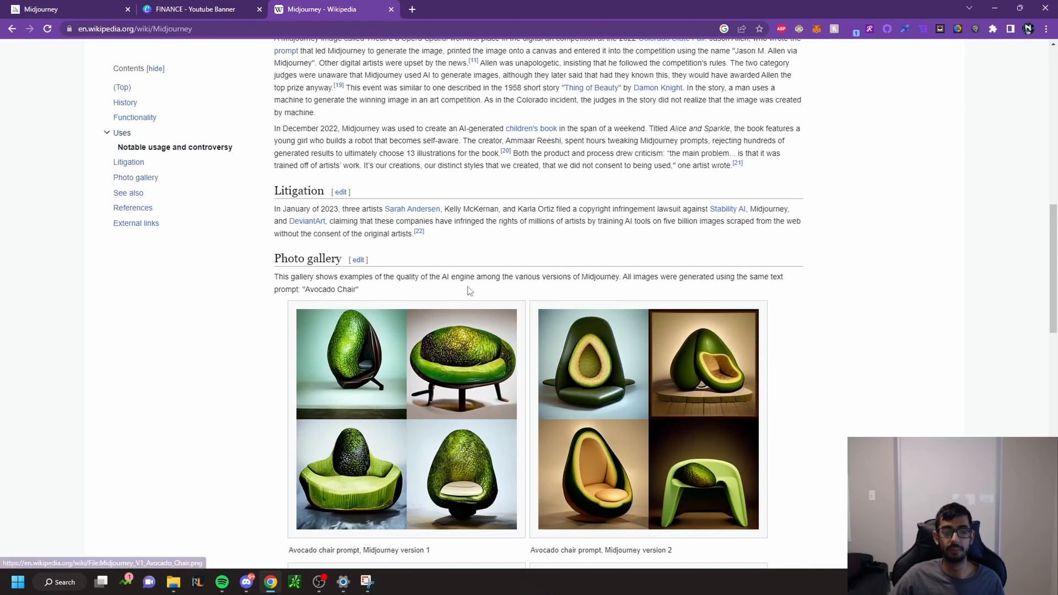
scroll(508, 221, up, 3)
scroll(531, 231, up, 8)
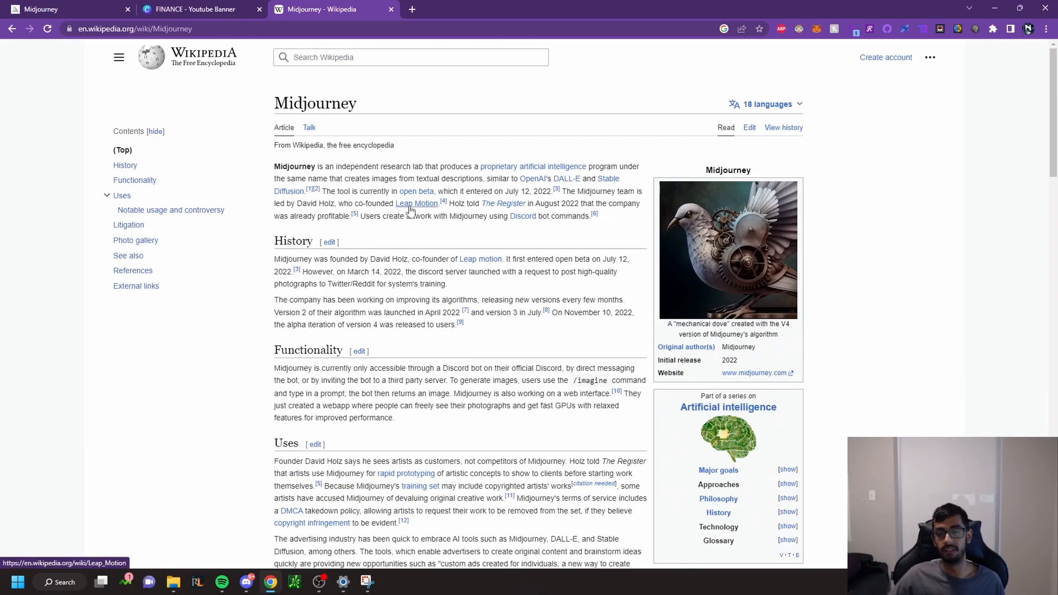
mouse_move(411, 208)
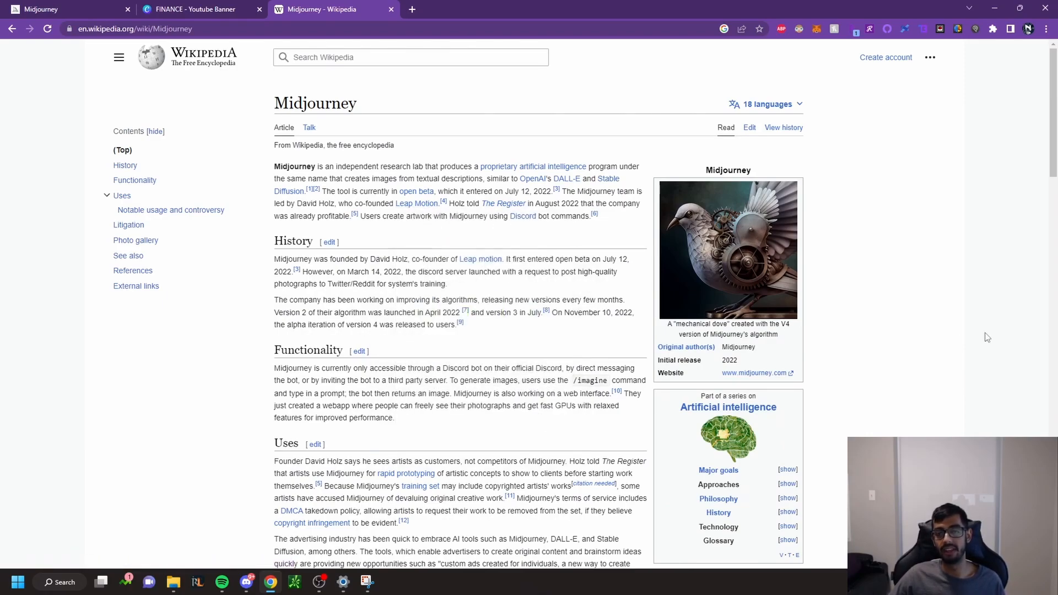